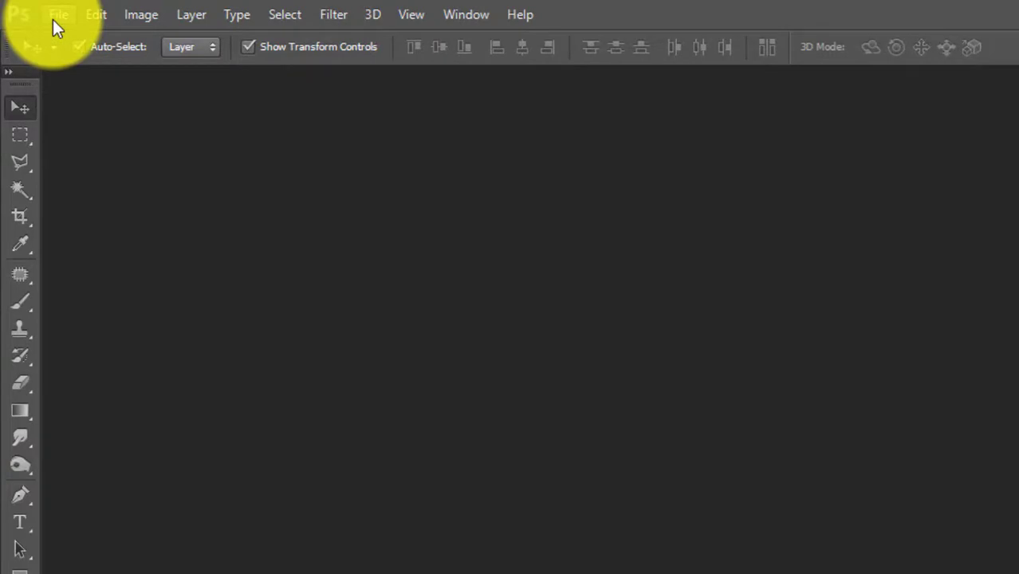
# Create a new 6 × 4 inch RGB document at 500 pixels/inch with a white background
pyautogui.click(53, 22)
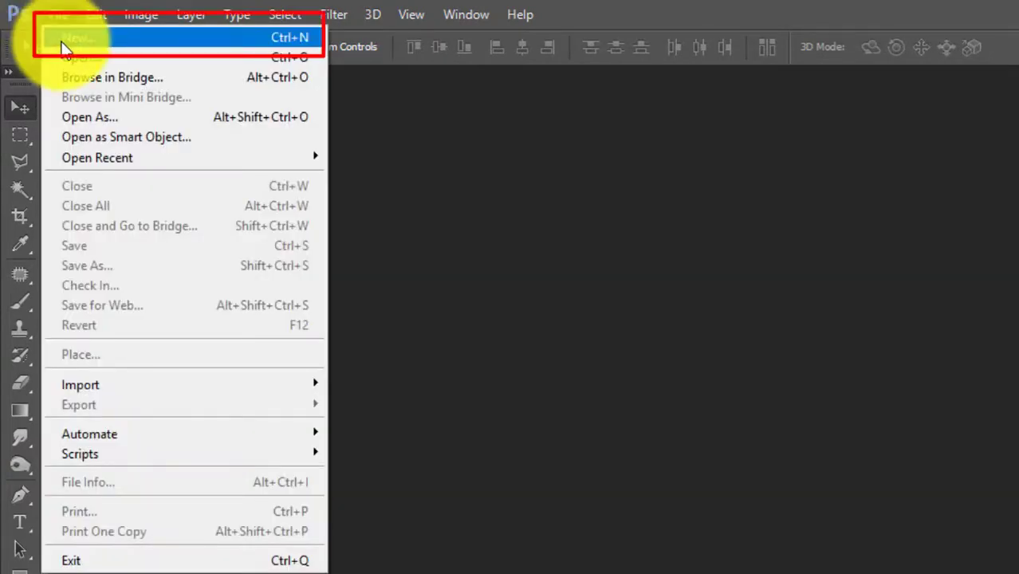
pyautogui.click(63, 43)
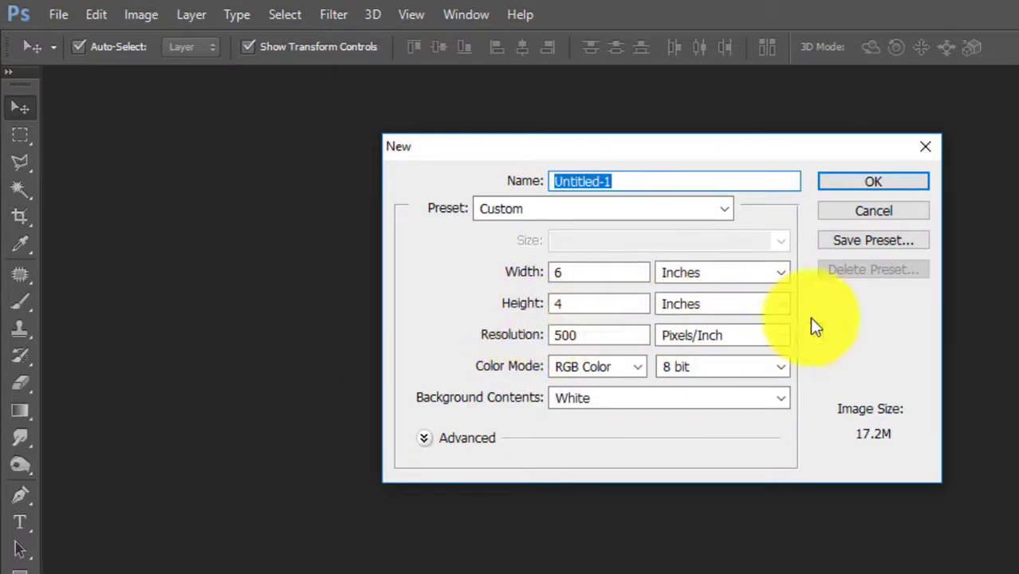
pyautogui.click(891, 183)
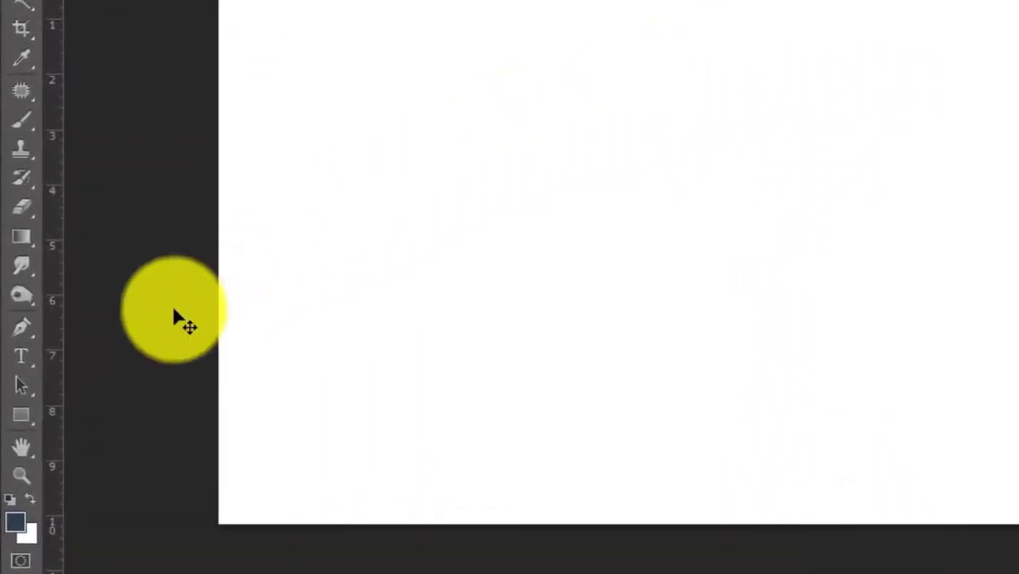
# Add the text "Sample" across the middle of the canvas and commit it
pyautogui.click(29, 367)
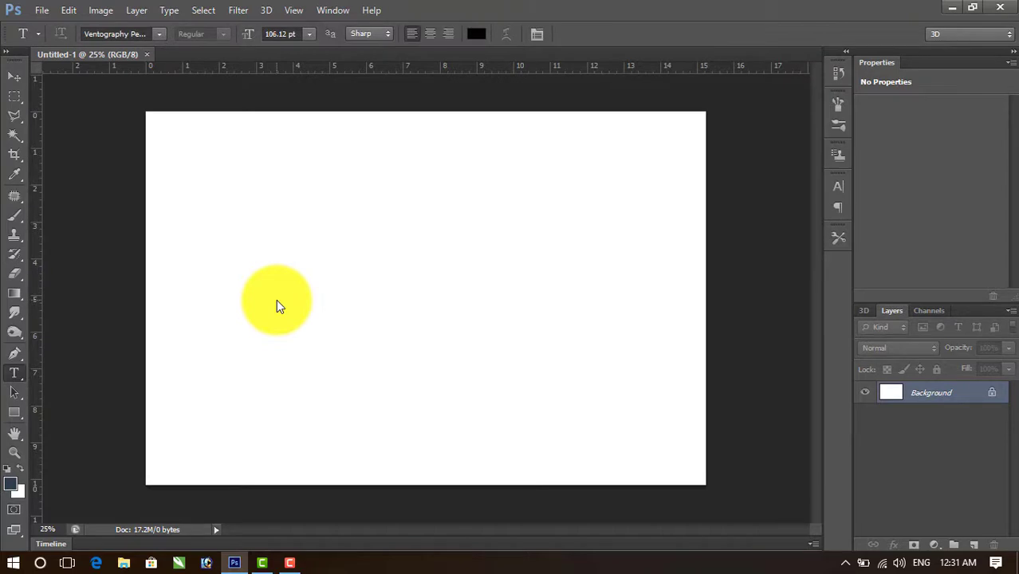
pyautogui.click(276, 298)
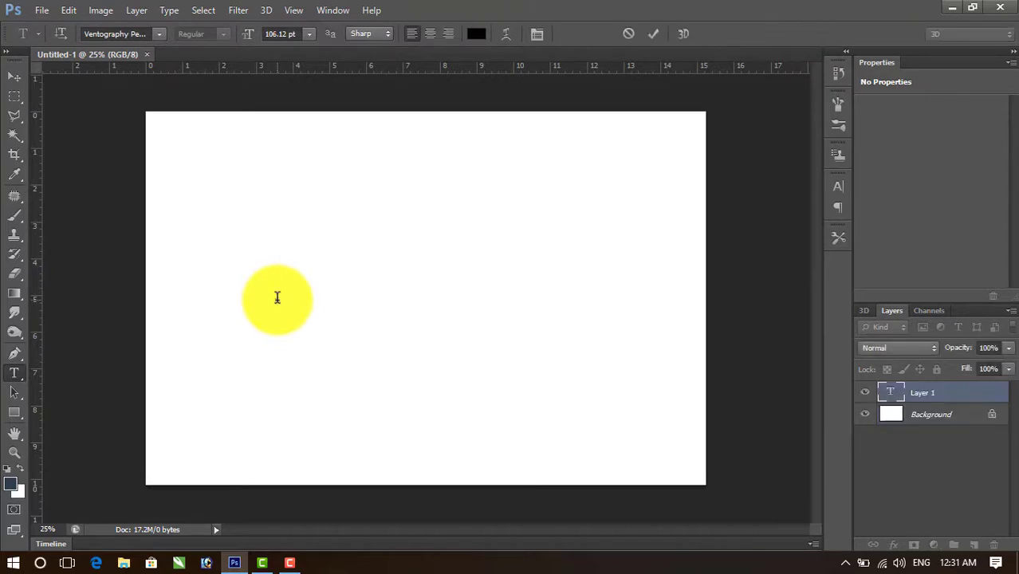
pyautogui.write('Sa')
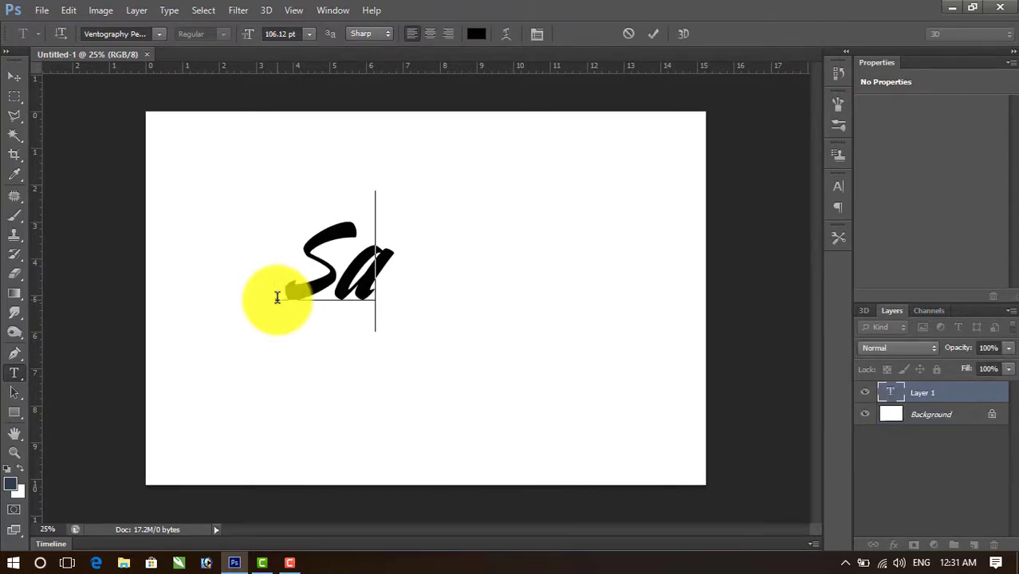
pyautogui.write('mple')
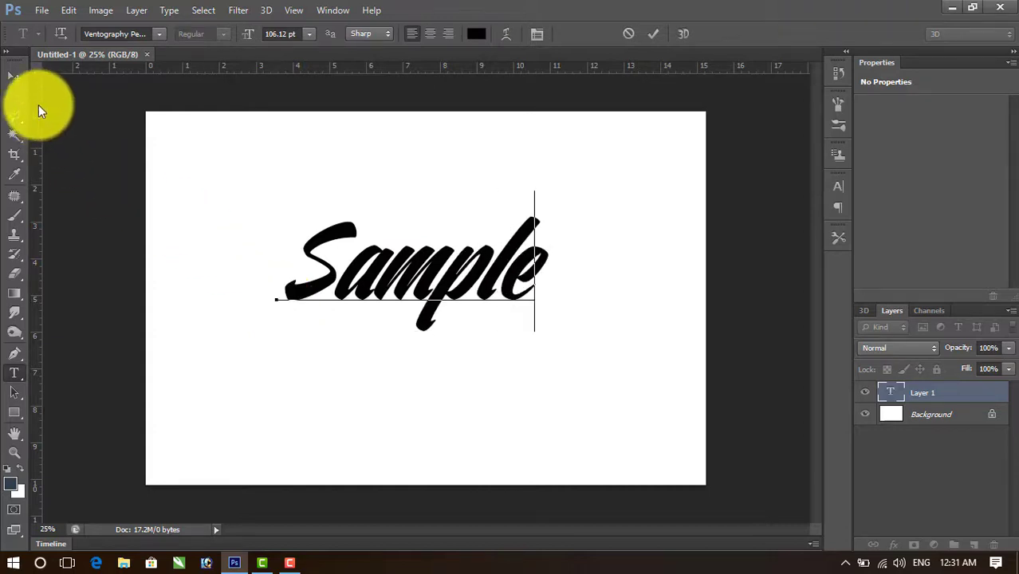
pyautogui.click(13, 79)
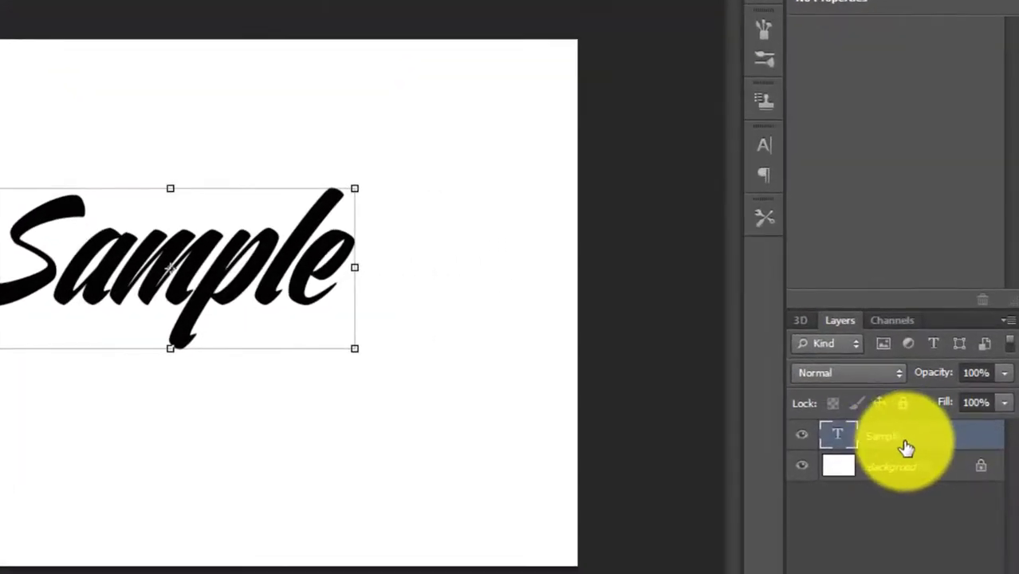
# Convert the Sample text layer into a new 3D extrusion and orbit the camera to an angled view that shows the letters' sides
pyautogui.rightClick(915, 445)
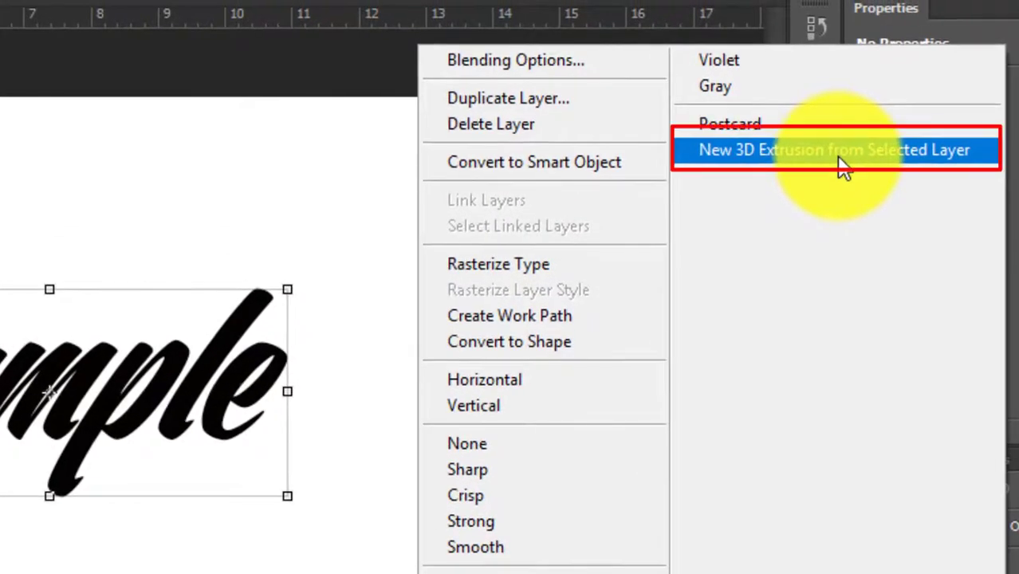
pyautogui.click(839, 158)
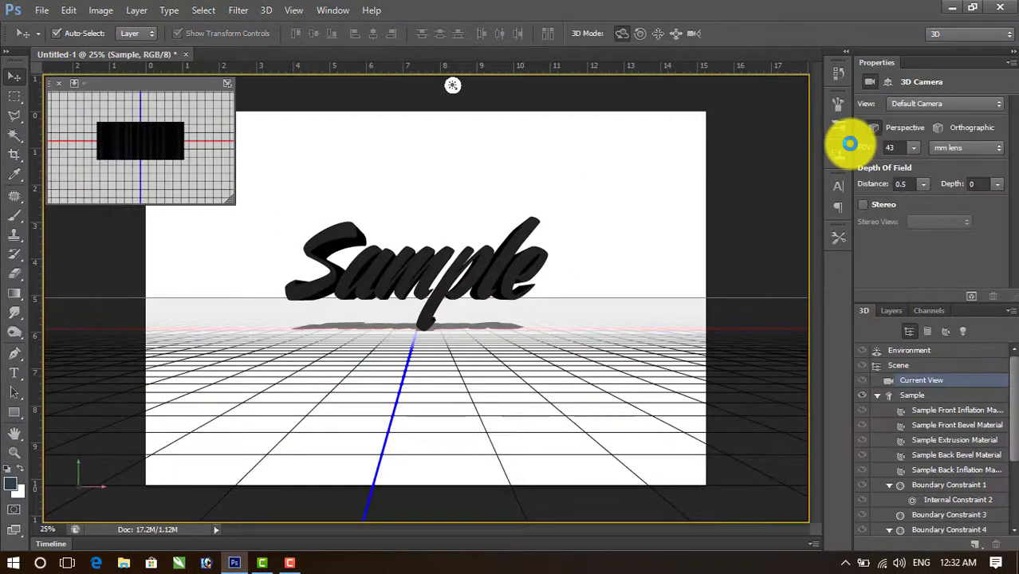
pyautogui.click(375, 278)
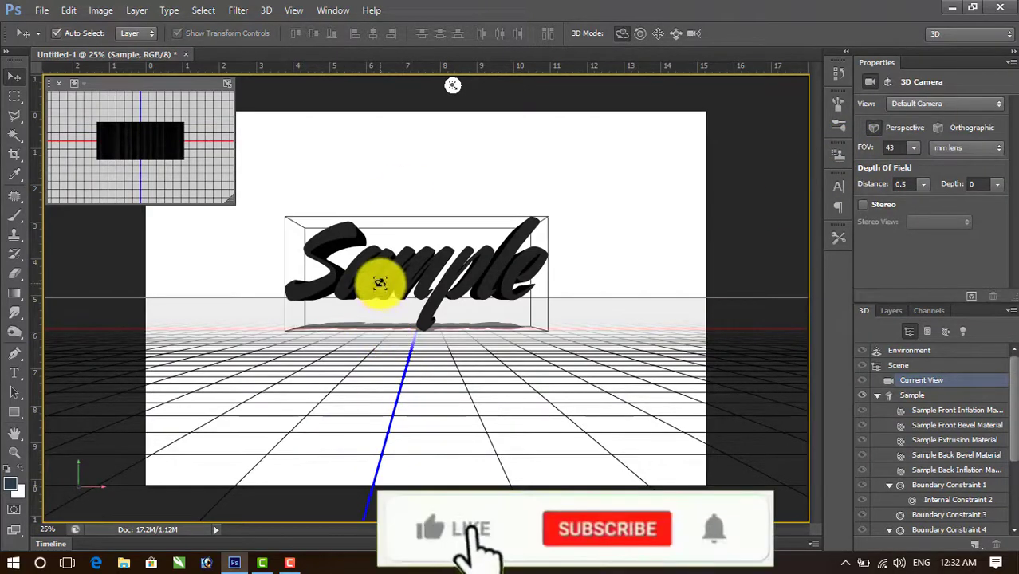
pyautogui.moveTo(376, 278); pyautogui.dragTo(417, 269)
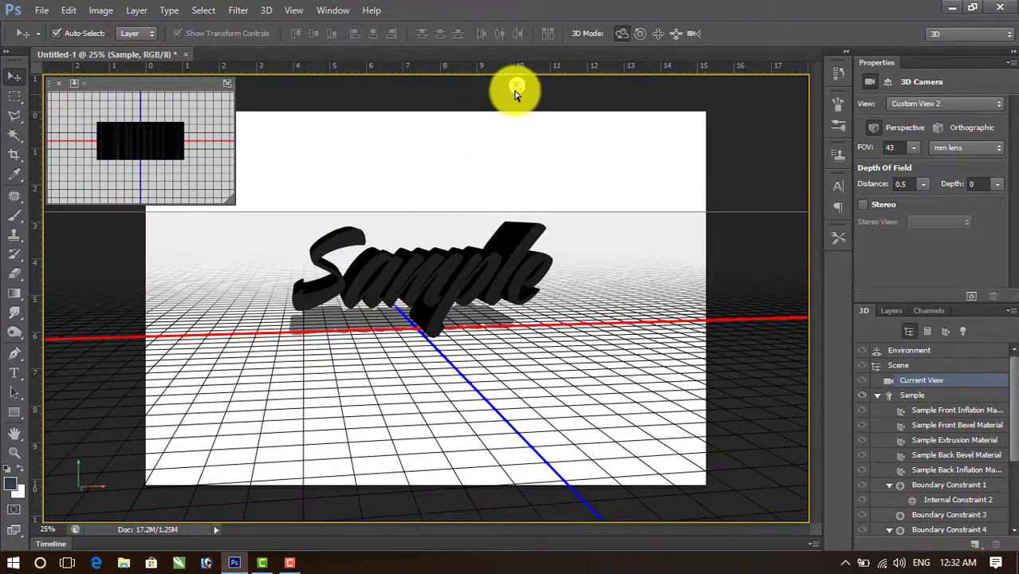
# Select the scene's infinite light and adjust its direction over the 3D text
pyautogui.click(516, 92)
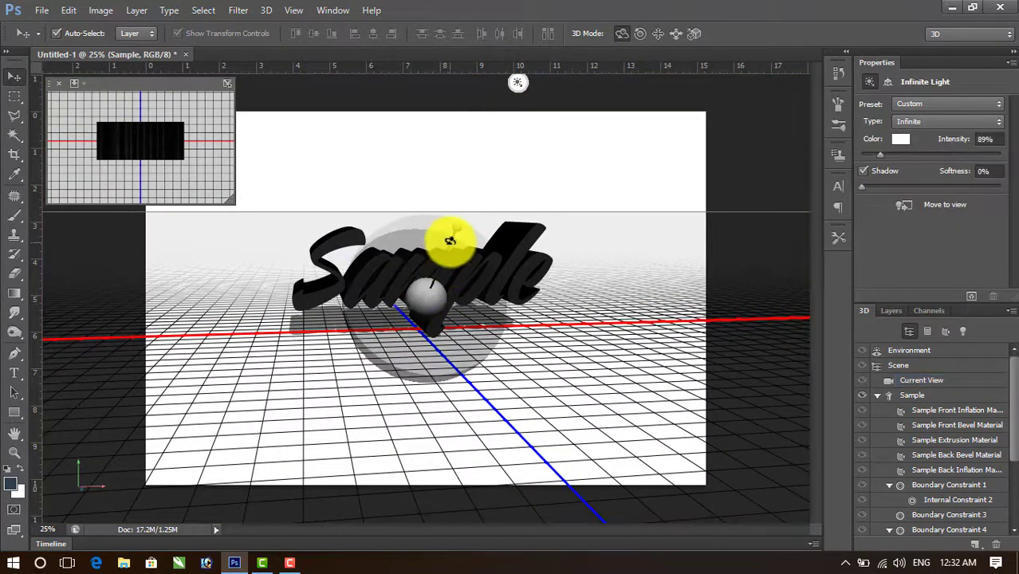
pyautogui.moveTo(428, 302)
pyautogui.mouseDown()
pyautogui.moveTo(423, 272)
pyautogui.moveTo(423, 332)
pyautogui.moveTo(398, 408)
pyautogui.moveTo(428, 343)
pyautogui.moveTo(429, 305)
pyautogui.mouseUp()
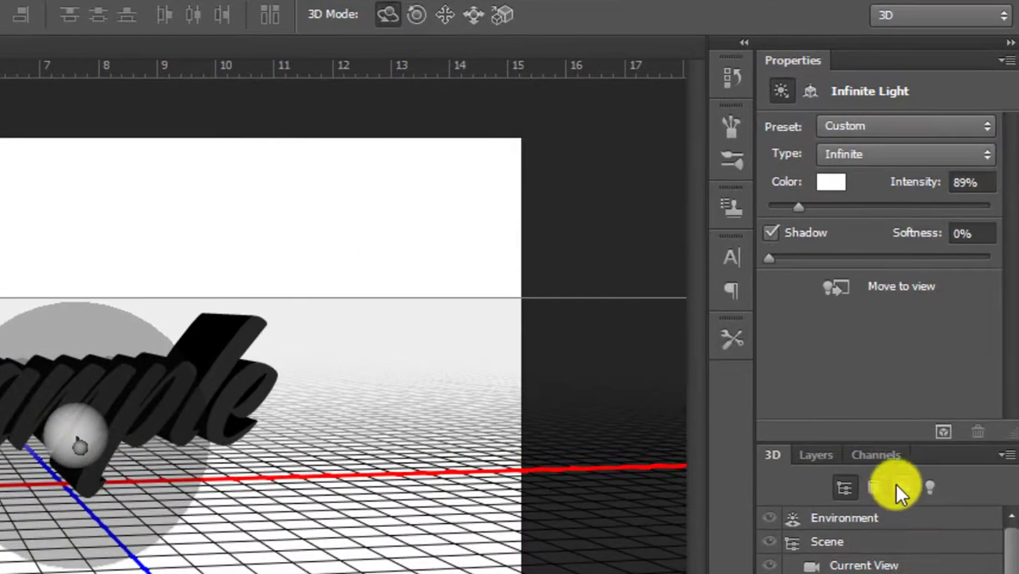
# Apply the off-white material preset to the Sample Front Inflation Material and set its diffuse color to blue 000cad
pyautogui.click(946, 331)
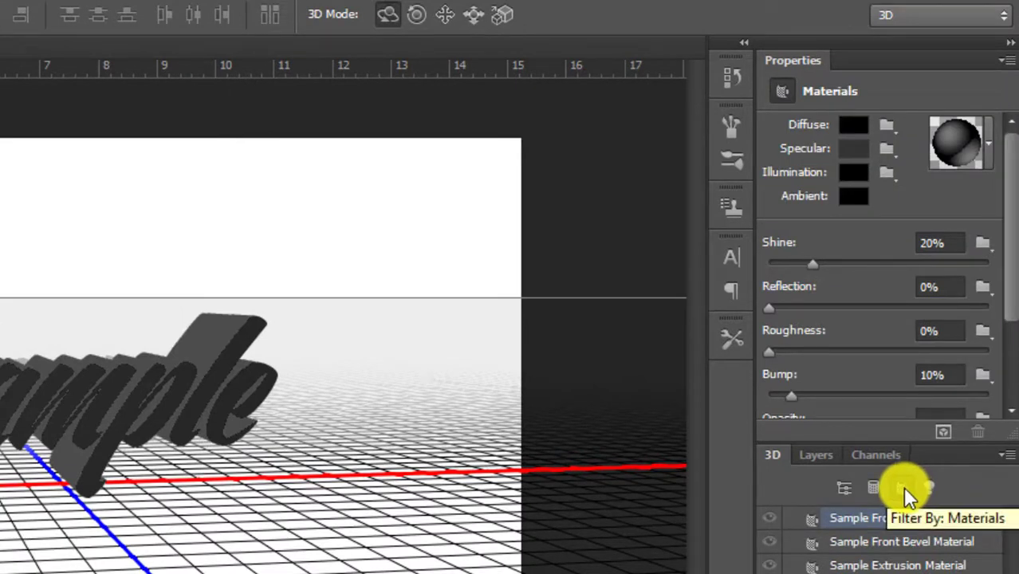
pyautogui.click(943, 144)
pyautogui.click(787, 233)
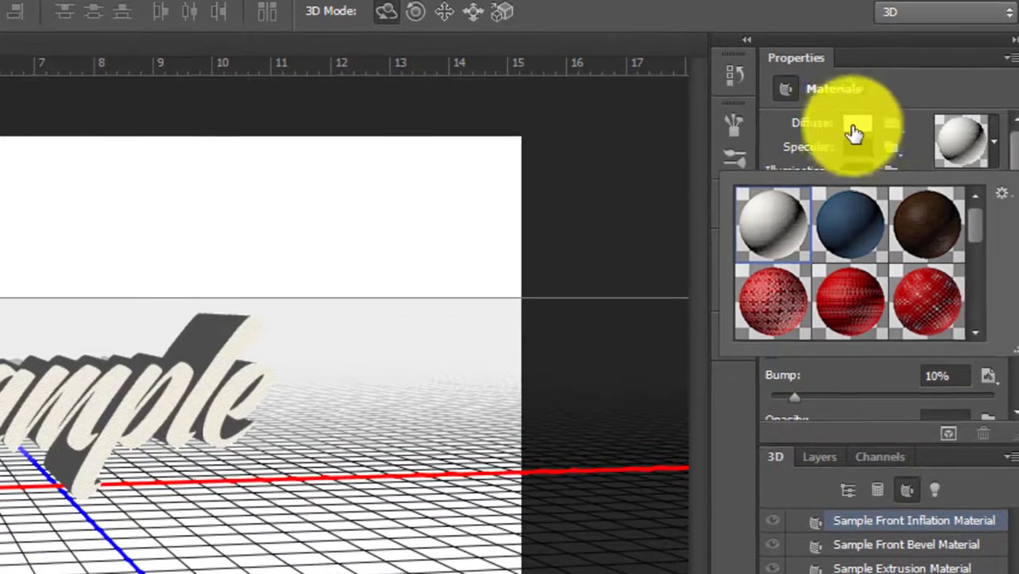
pyautogui.click(854, 133)
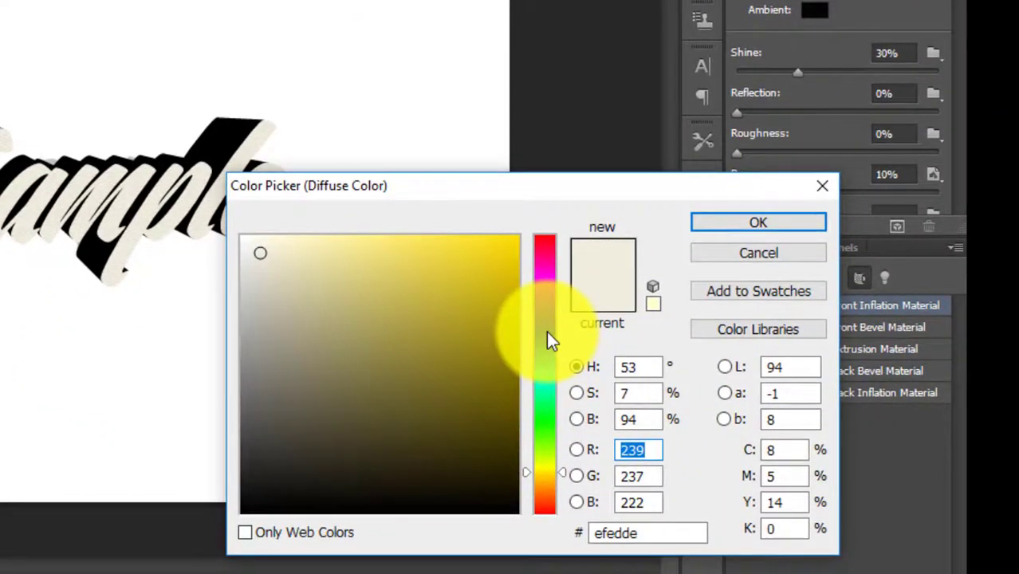
pyautogui.click(547, 331)
pyautogui.moveTo(482, 319); pyautogui.dragTo(526, 323)
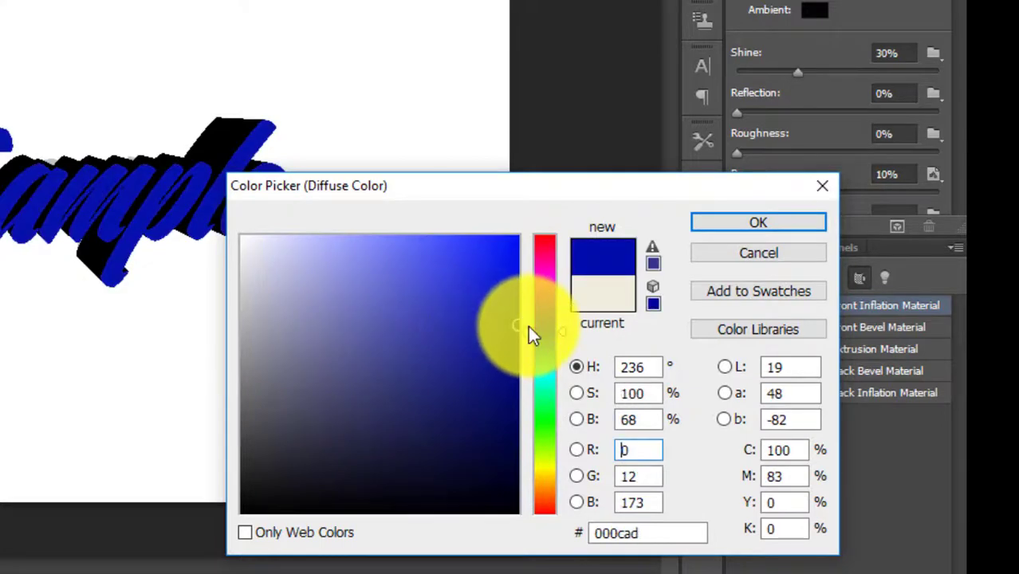
pyautogui.click(714, 221)
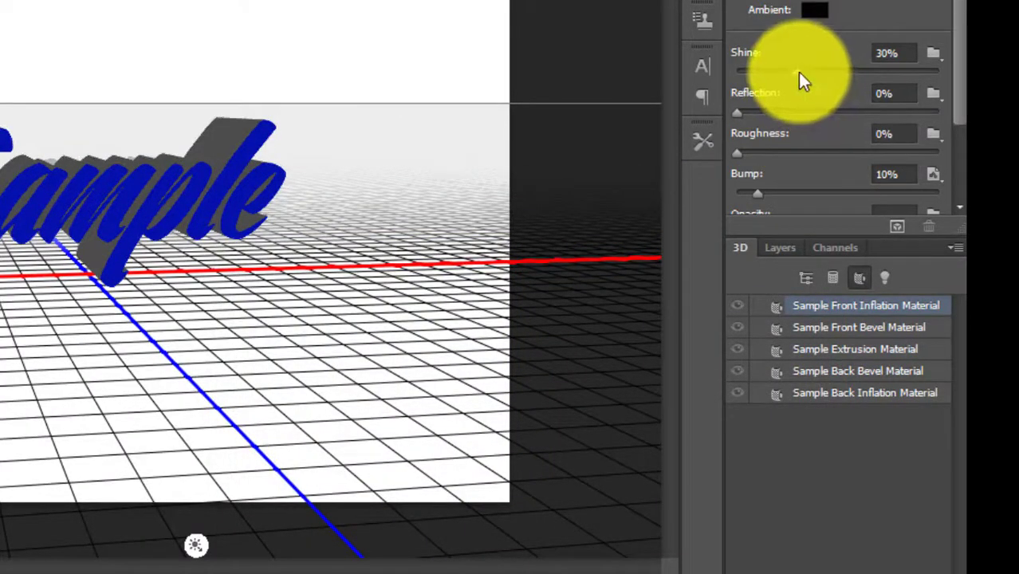
# Set the front inflation material's Shine to 100% and its Bump to 0%
pyautogui.moveTo(799, 72); pyautogui.dragTo(947, 72)
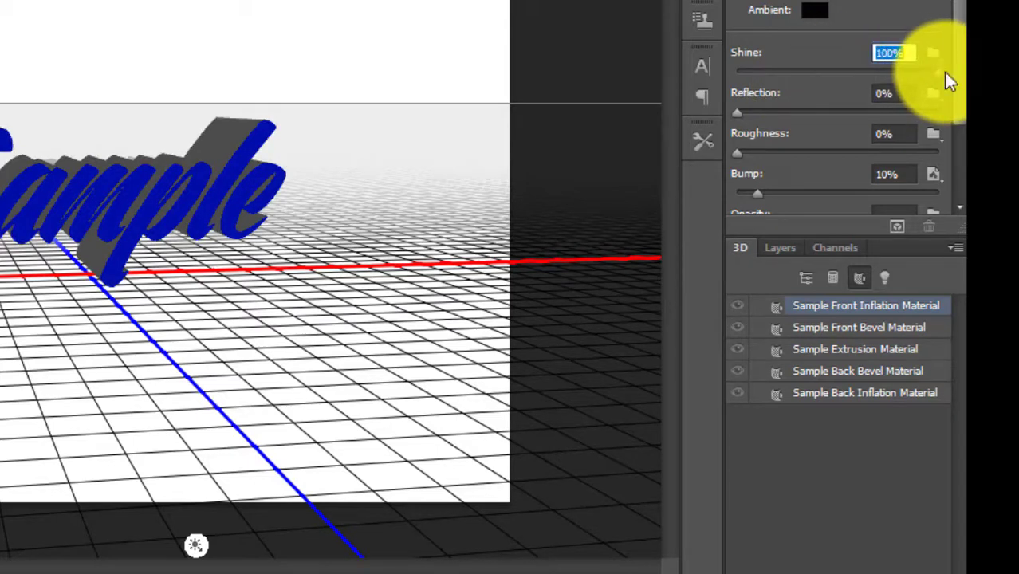
pyautogui.moveTo(757, 194); pyautogui.dragTo(731, 196)
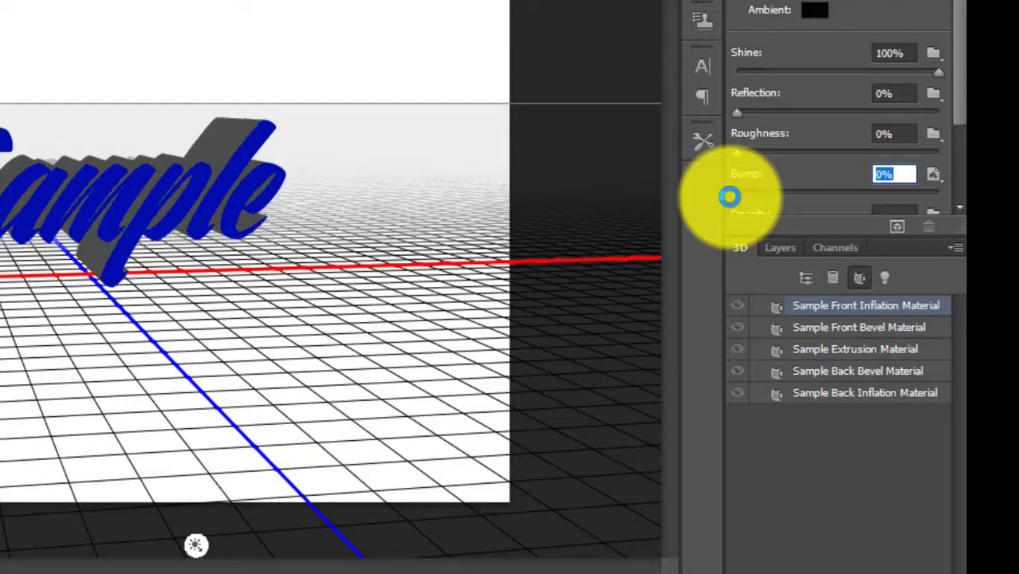
pyautogui.click(779, 248)
pyautogui.click(742, 247)
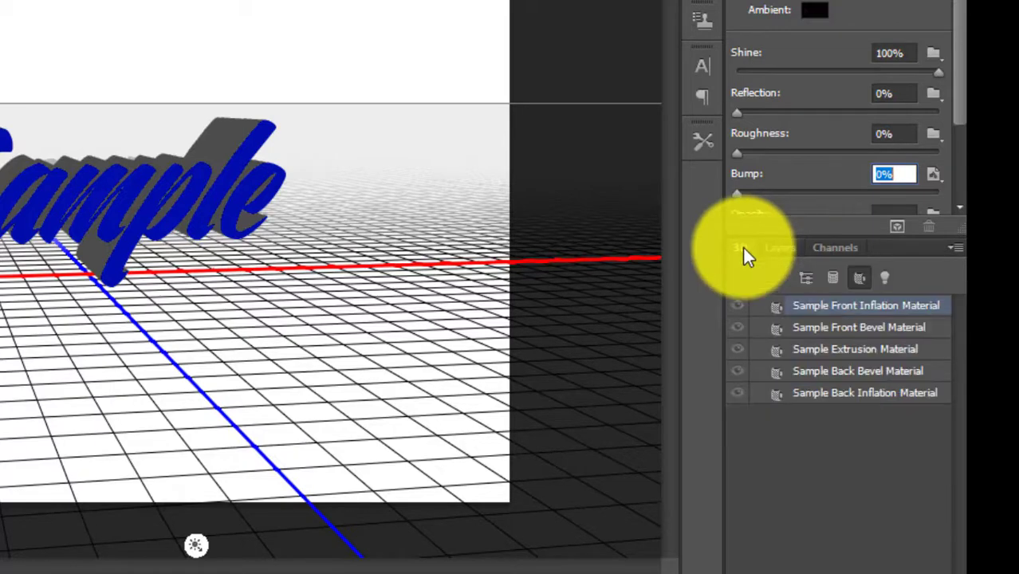
# Apply the off-white material preset to the Sample Extrusion Material and set its diffuse color to a deep pink with hue 332°
pyautogui.click(804, 276)
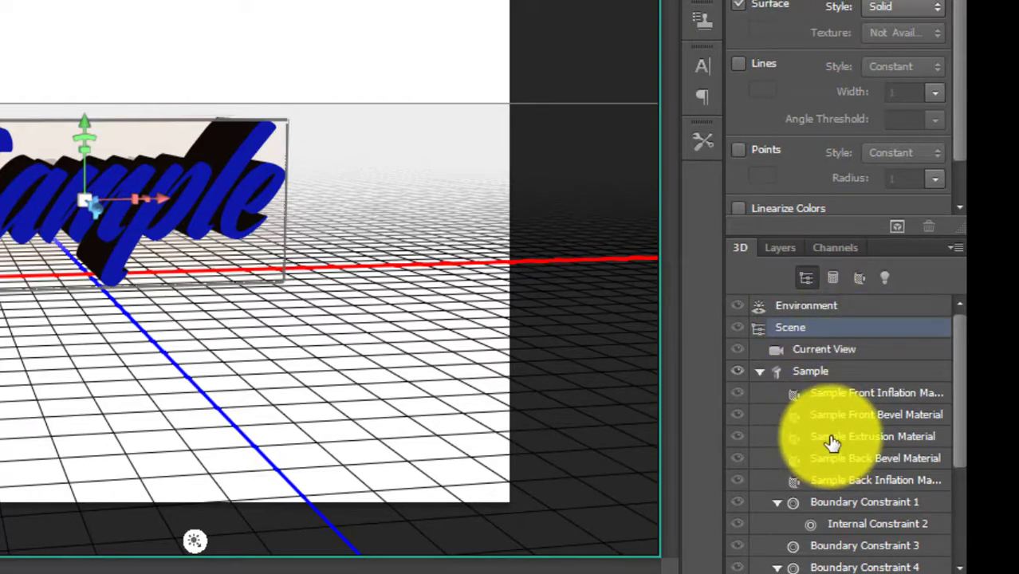
pyautogui.click(832, 437)
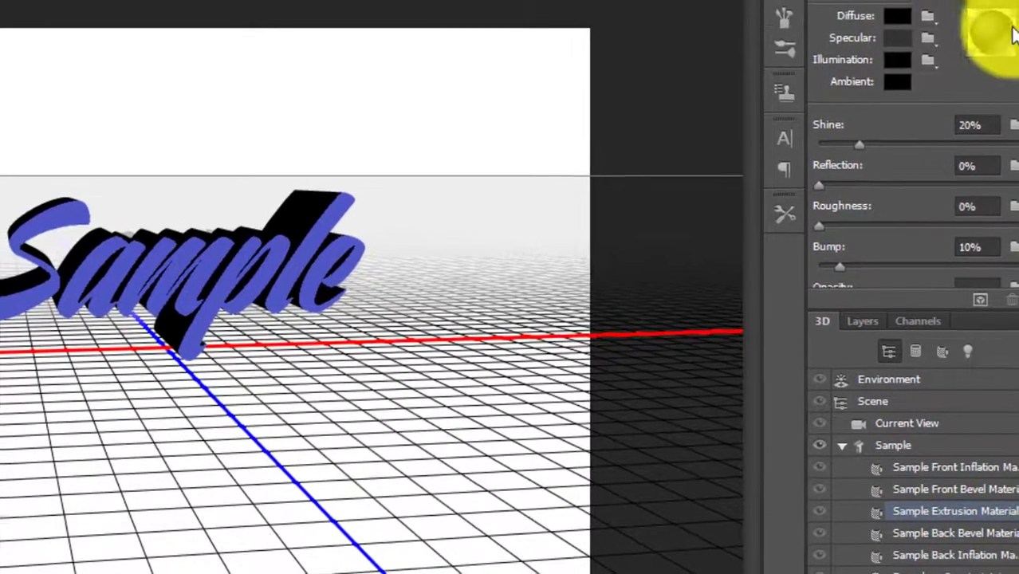
pyautogui.click(993, 36)
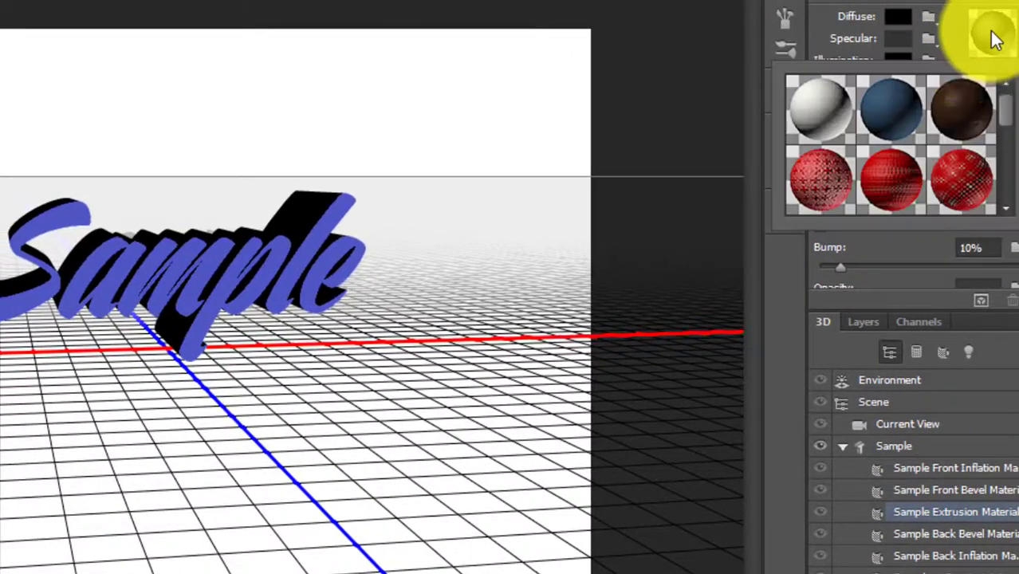
pyautogui.click(821, 118)
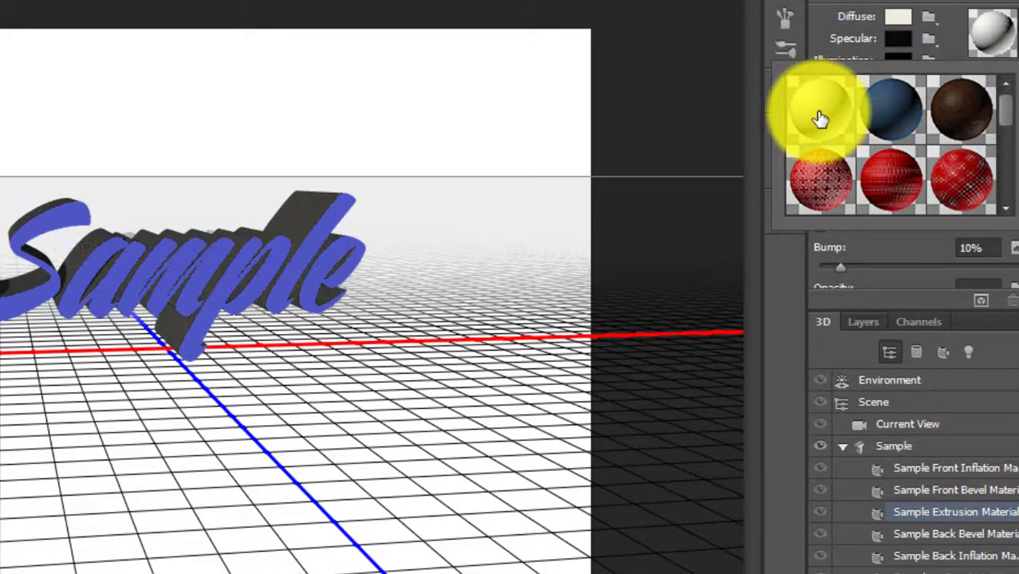
pyautogui.click(898, 21)
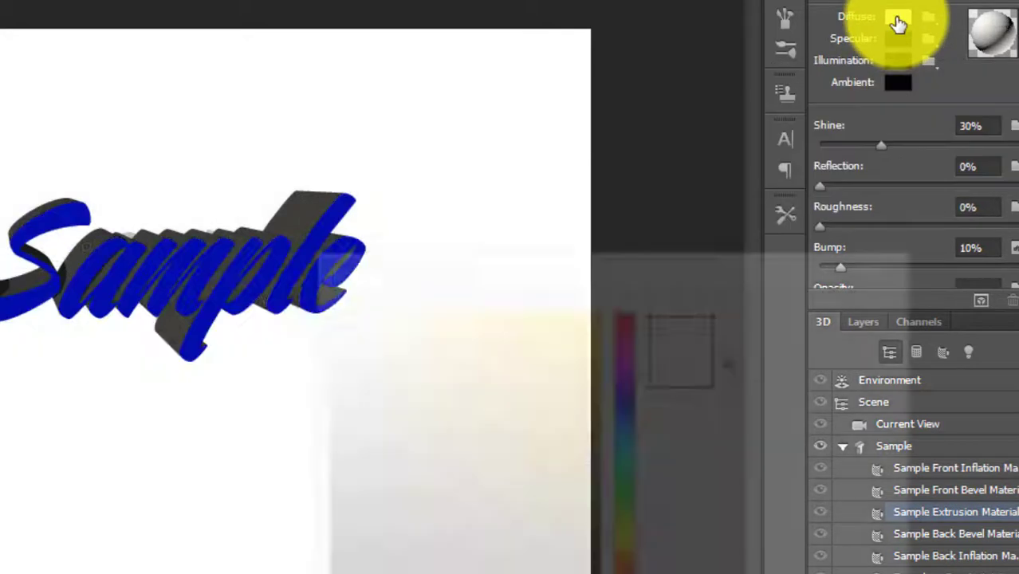
pyautogui.click(626, 500)
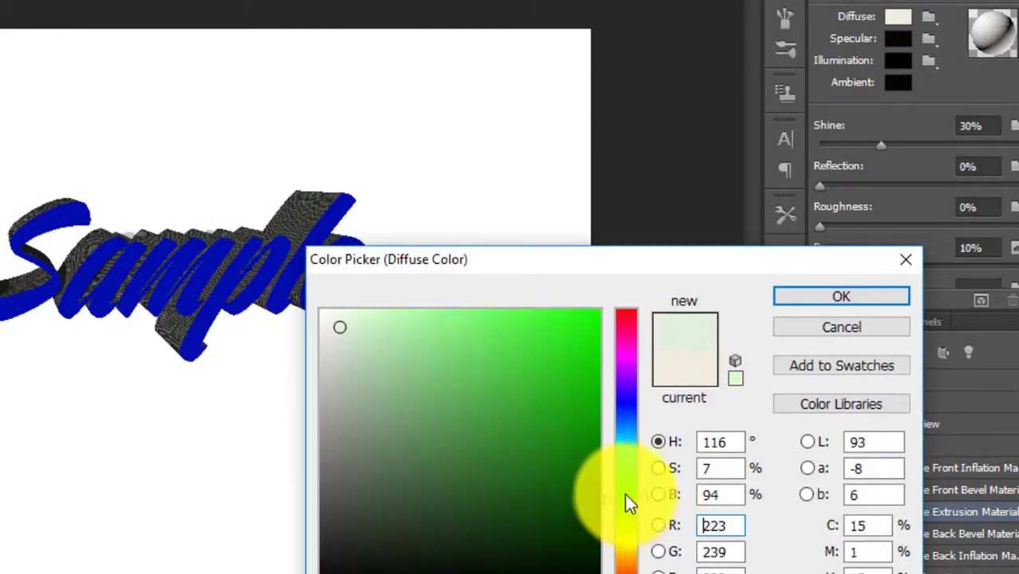
pyautogui.moveTo(578, 421); pyautogui.dragTo(613, 416)
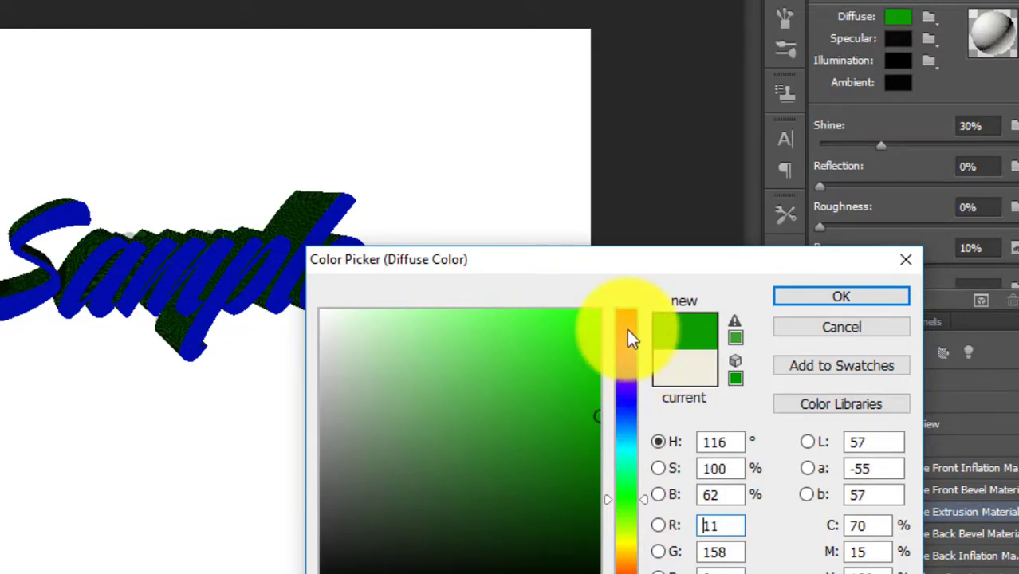
pyautogui.moveTo(627, 329)
pyautogui.mouseDown()
pyautogui.moveTo(619, 304)
pyautogui.moveTo(625, 332)
pyautogui.mouseUp()
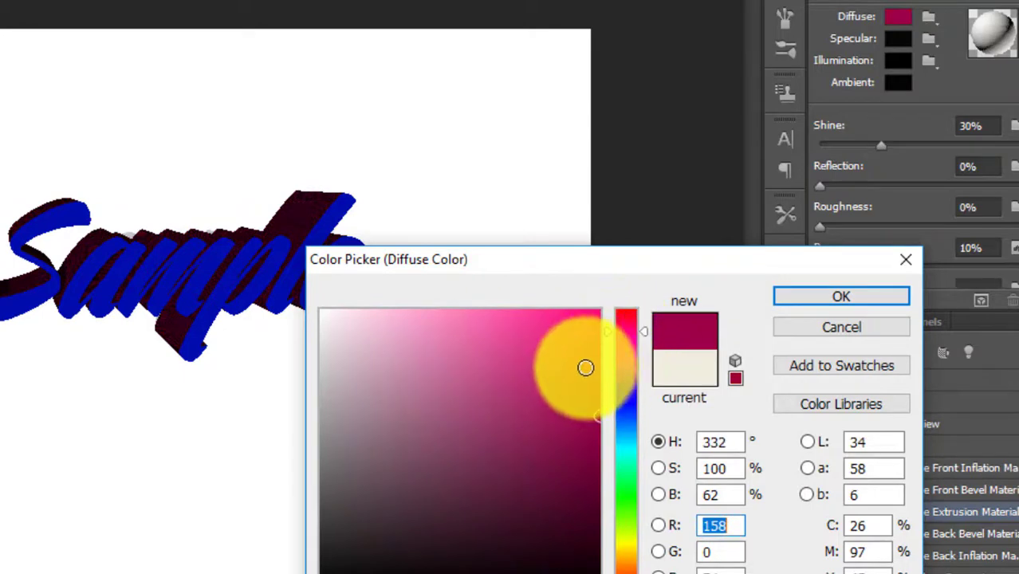
pyautogui.click(788, 304)
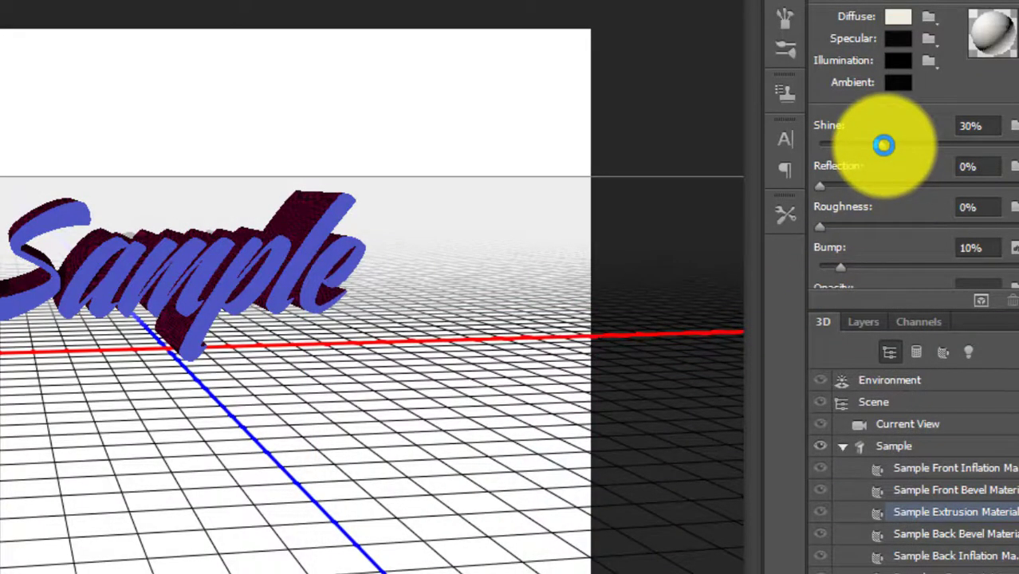
# Set the extrusion material's Shine to 100% and its Bump to 0%
pyautogui.moveTo(884, 145); pyautogui.dragTo(1013, 145)
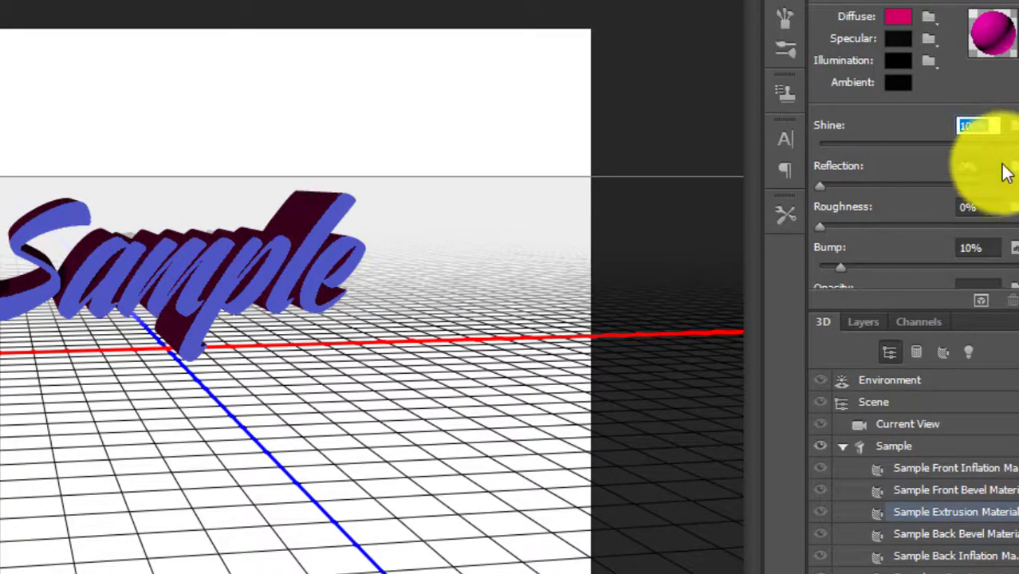
pyautogui.moveTo(838, 267); pyautogui.dragTo(815, 268)
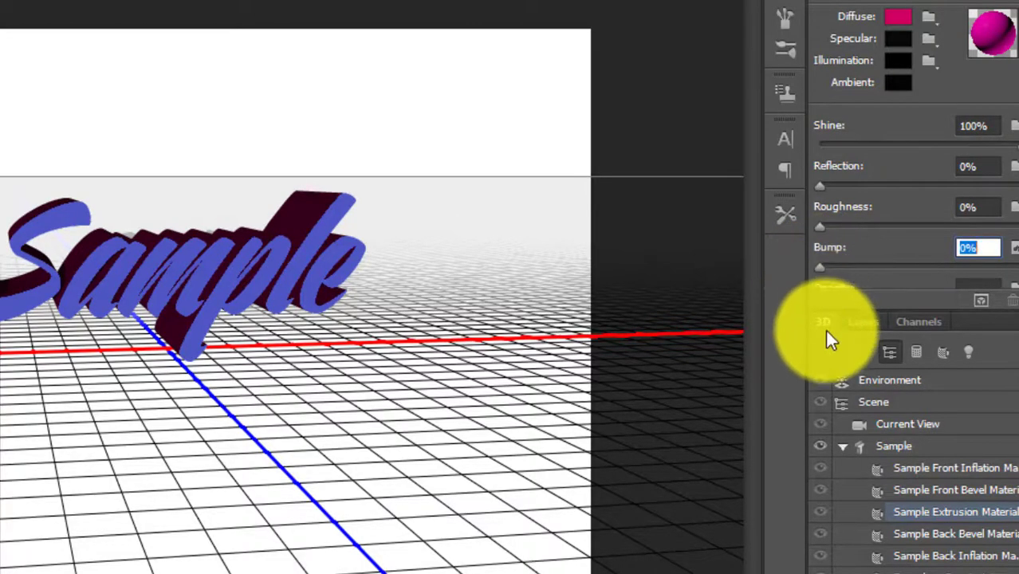
# Convert the Background layer into a 3D postcard
pyautogui.click(862, 321)
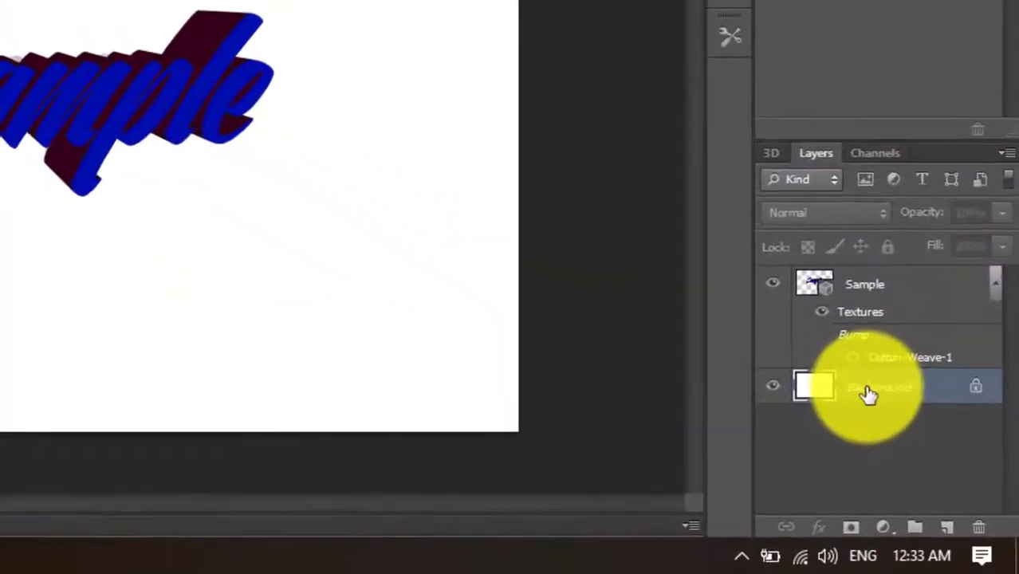
pyautogui.rightClick(925, 461)
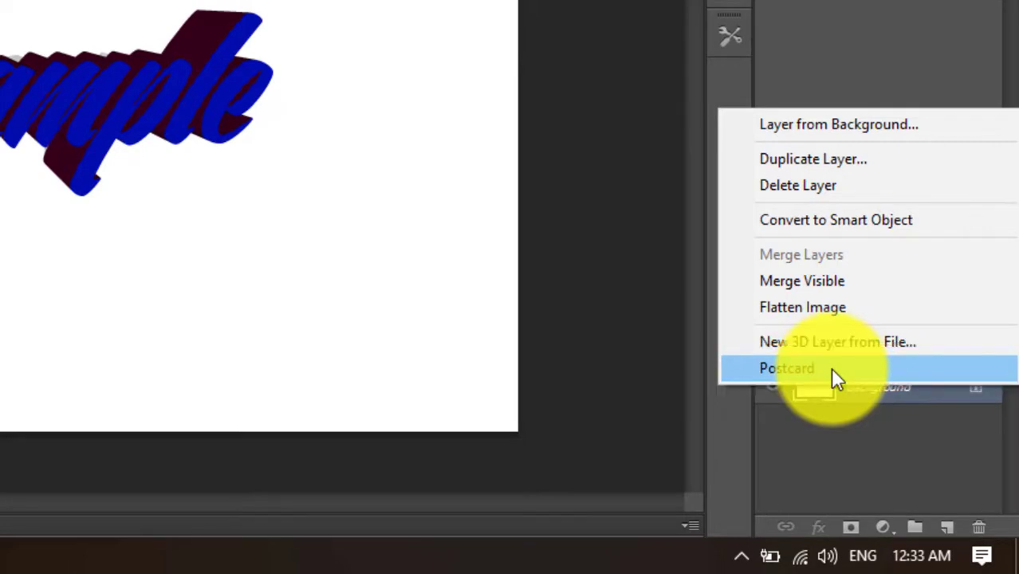
pyautogui.click(833, 372)
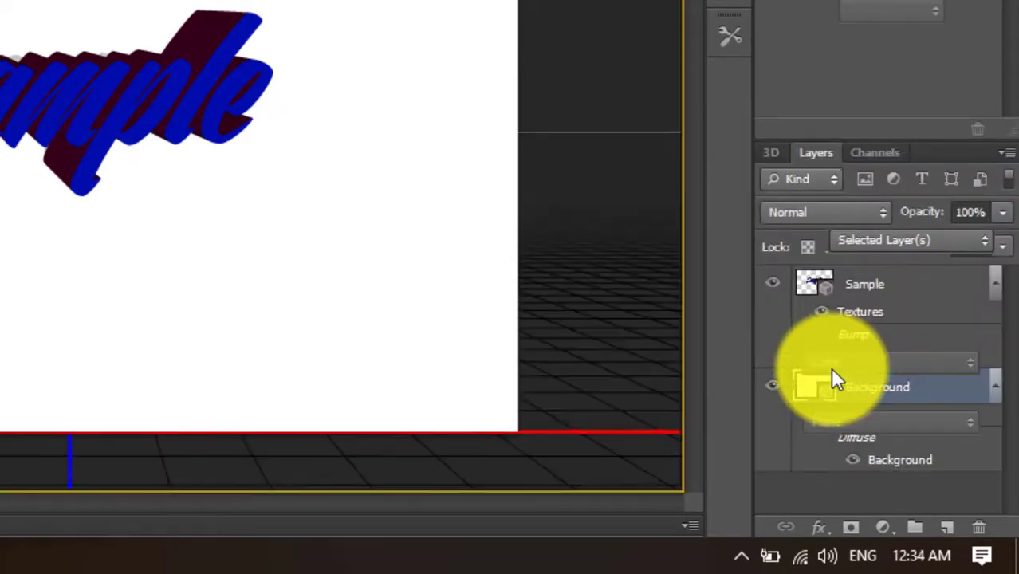
# Select the Background and Sample 3D layers together and merge them into one 3D layer
pyautogui.click(813, 154)
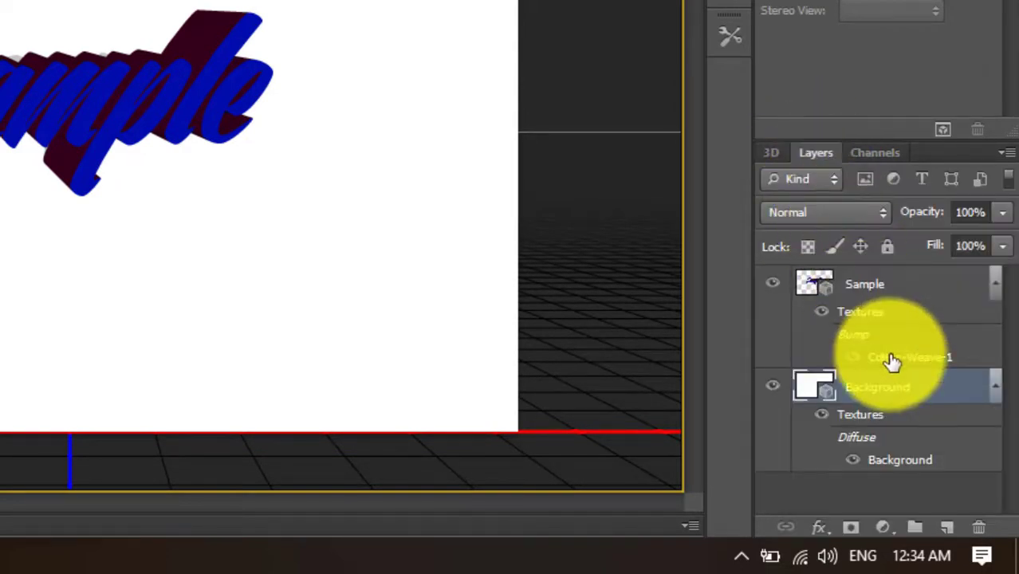
pyautogui.keyDown('shift'); pyautogui.click(871, 289); pyautogui.keyUp('shift')
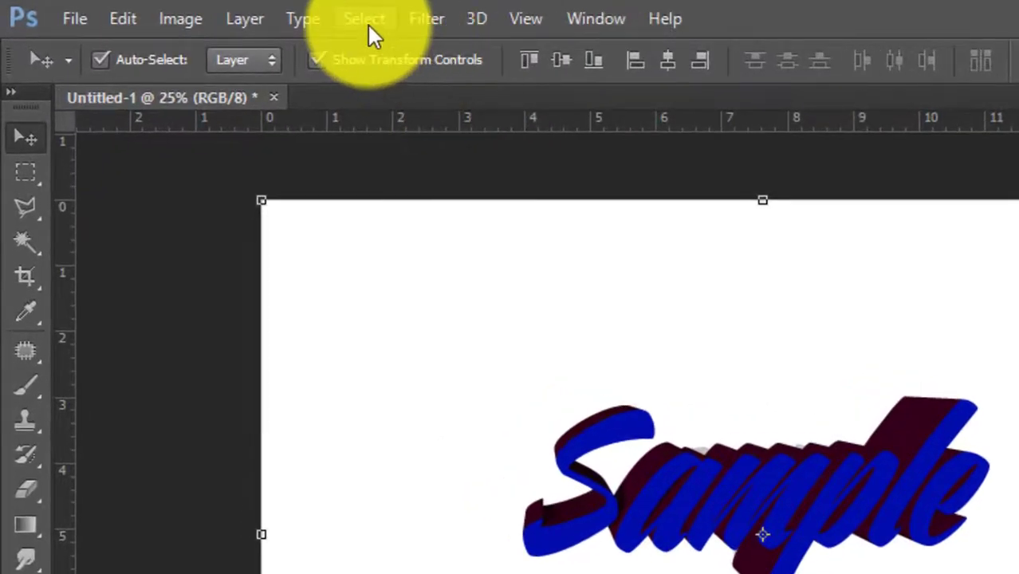
pyautogui.click(367, 22)
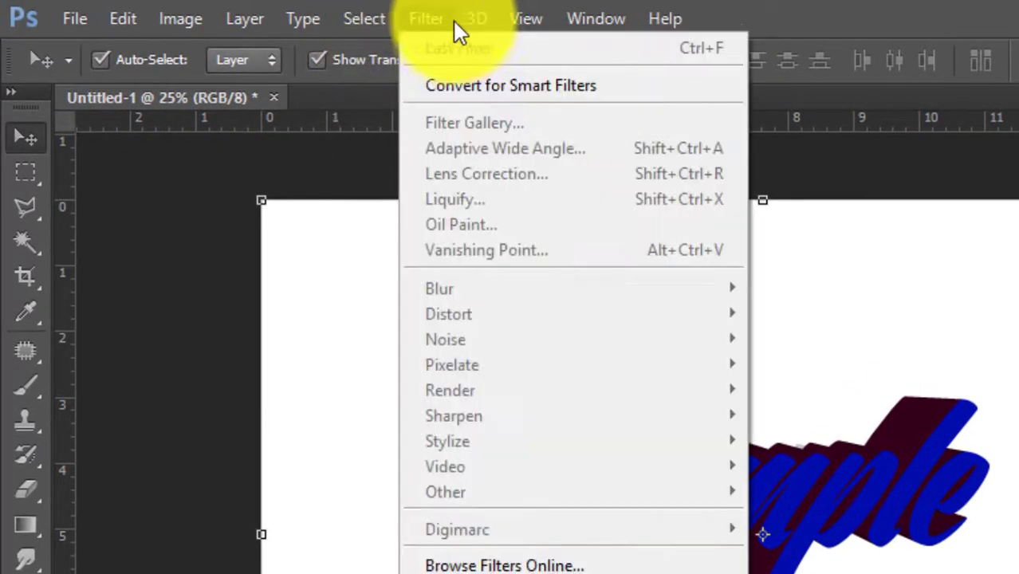
pyautogui.moveTo(477, 31)
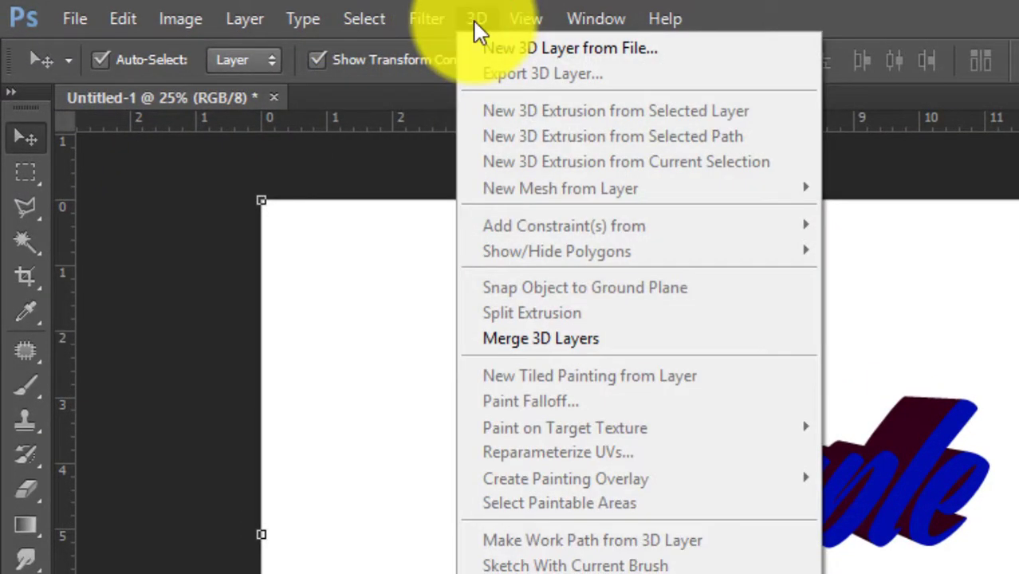
pyautogui.click(567, 341)
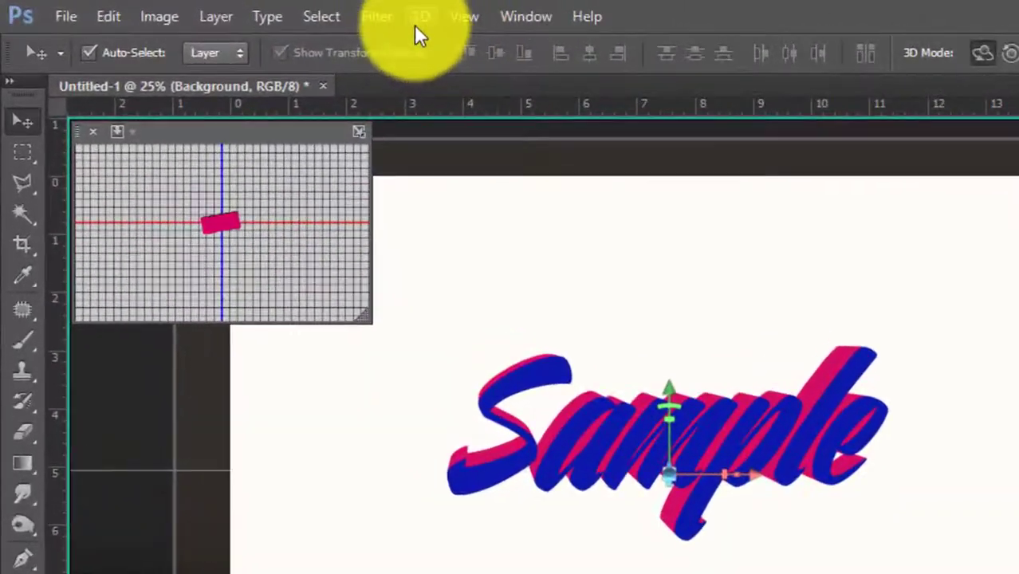
# Render the merged 3D Background layer and rasterize it
pyautogui.click(418, 17)
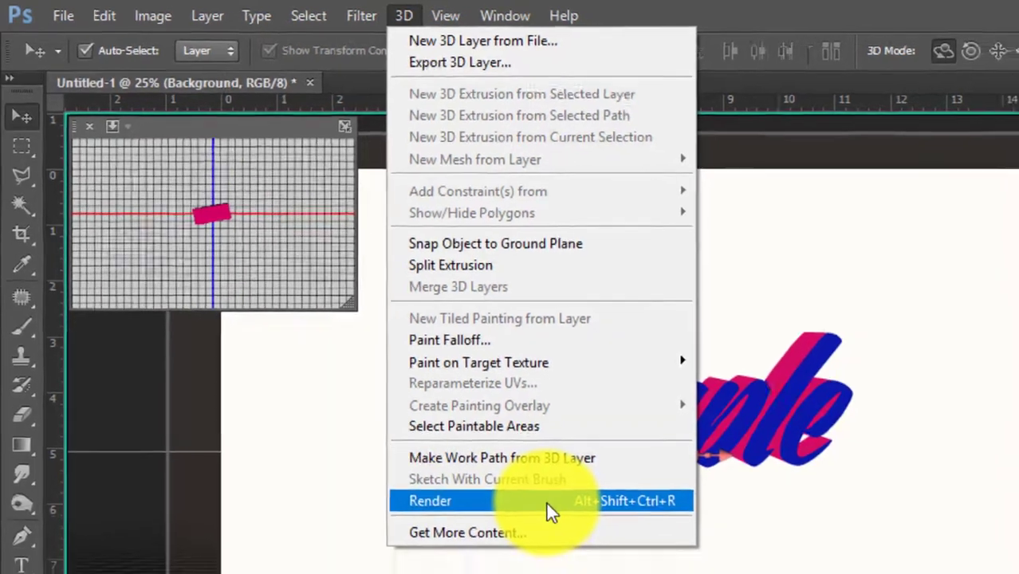
pyautogui.click(559, 522)
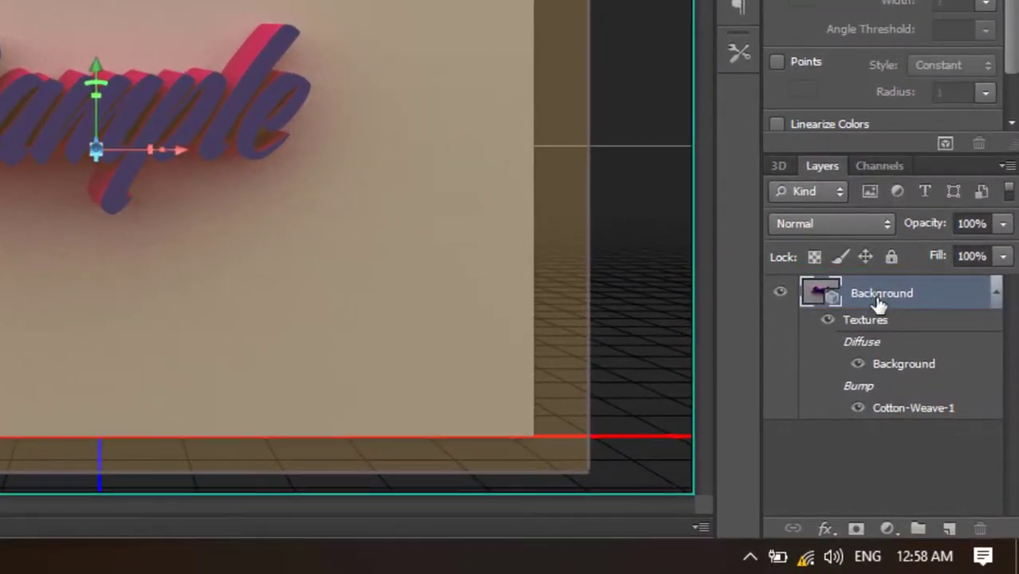
pyautogui.rightClick(878, 303)
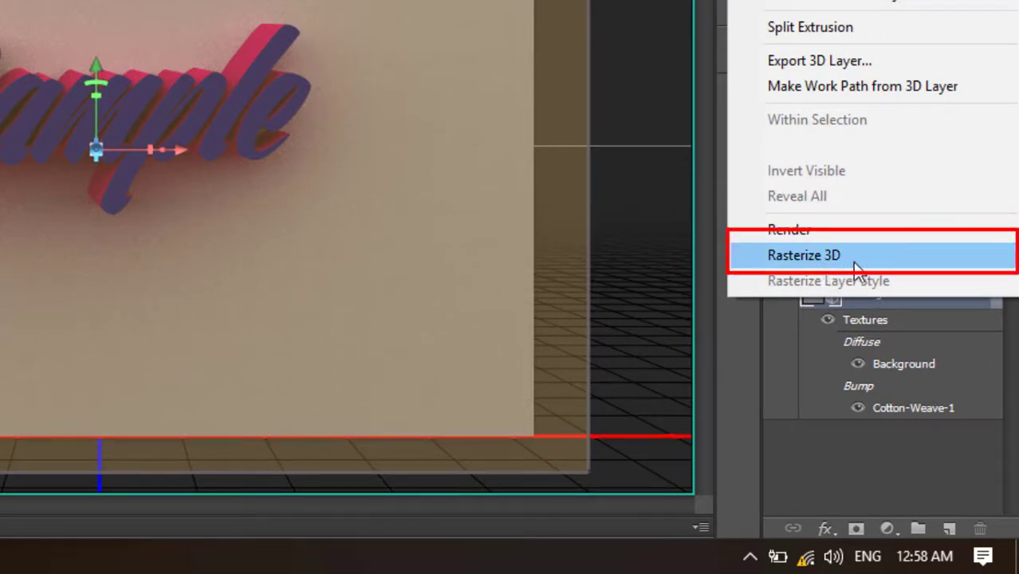
pyautogui.click(853, 255)
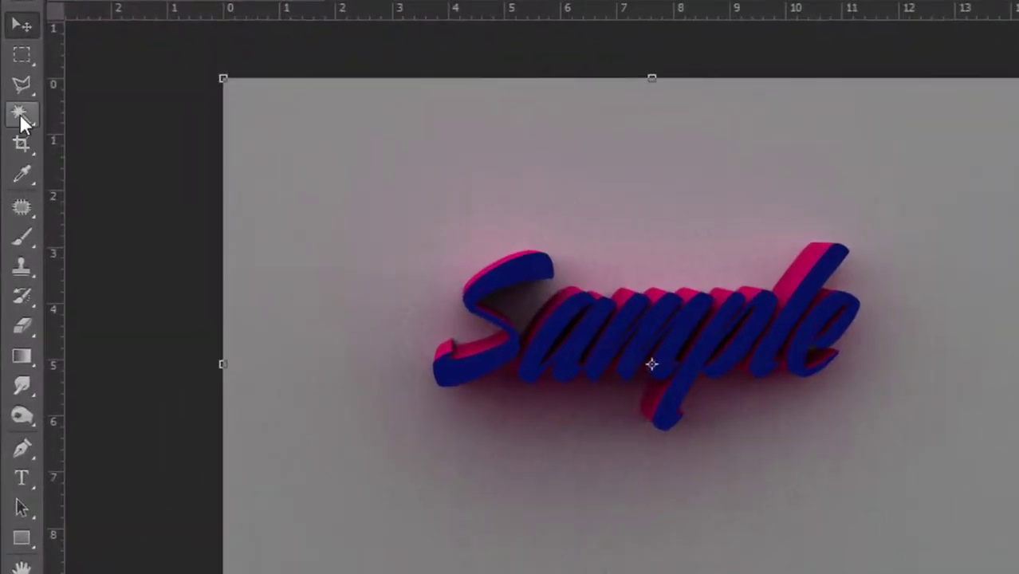
# Select the blue front faces of all the Sample letters with the Magic Wand at tolerance 32
pyautogui.click(14, 135)
pyautogui.click(487, 288)
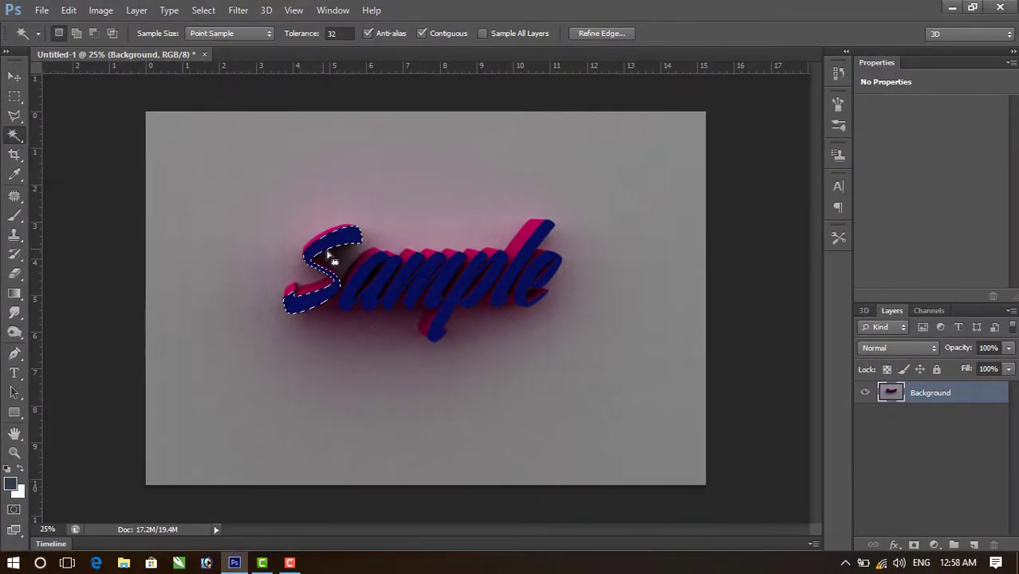
pyautogui.press('shift')
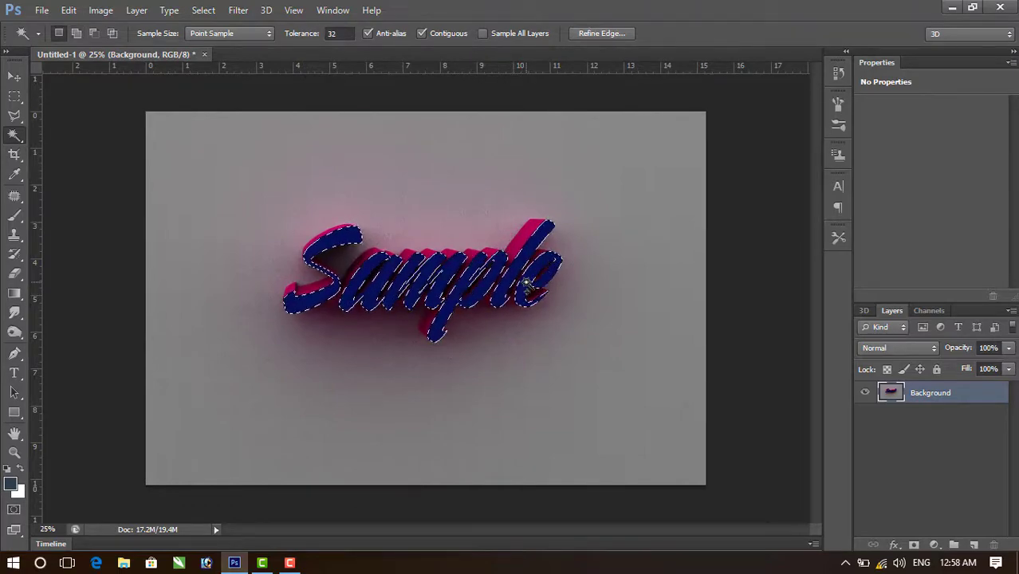
# Recolor the selected letter faces bright pink using Hue/Saturation with Hue +88, Saturation +100 and Lightness +30
pyautogui.hotkey('ctrl', 'u')
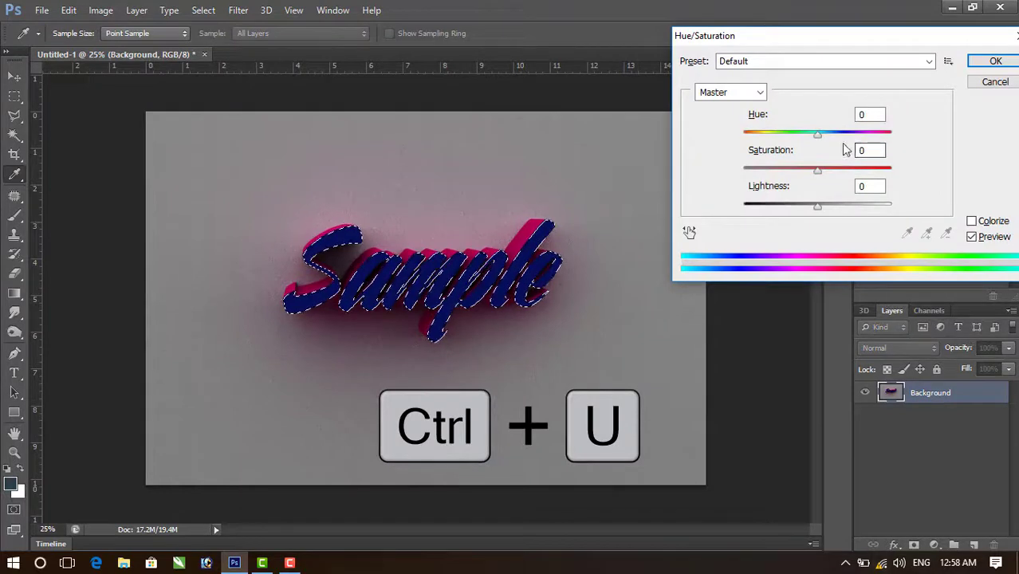
pyautogui.moveTo(832, 137); pyautogui.dragTo(889, 169)
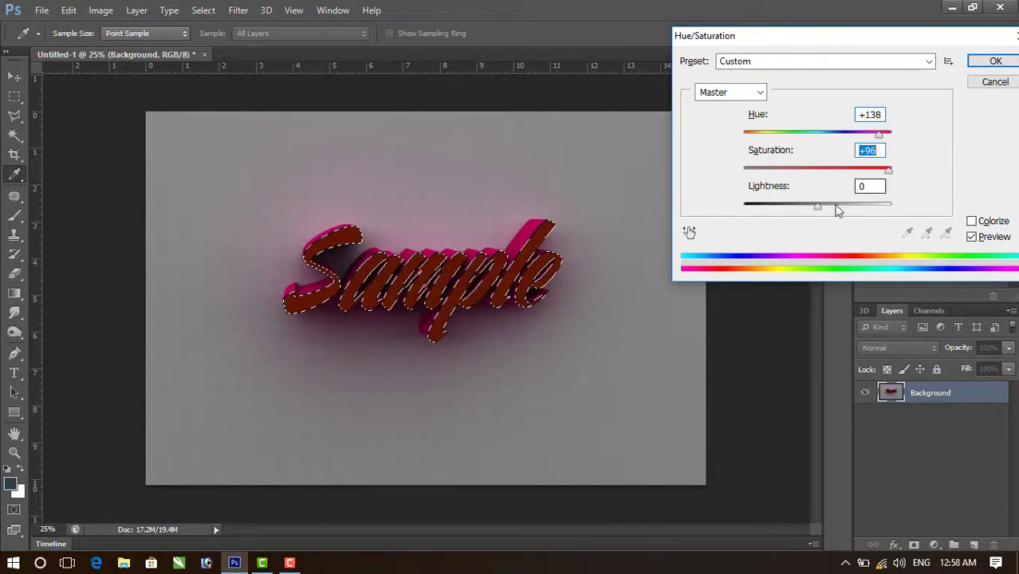
pyautogui.moveTo(818, 206); pyautogui.dragTo(834, 207)
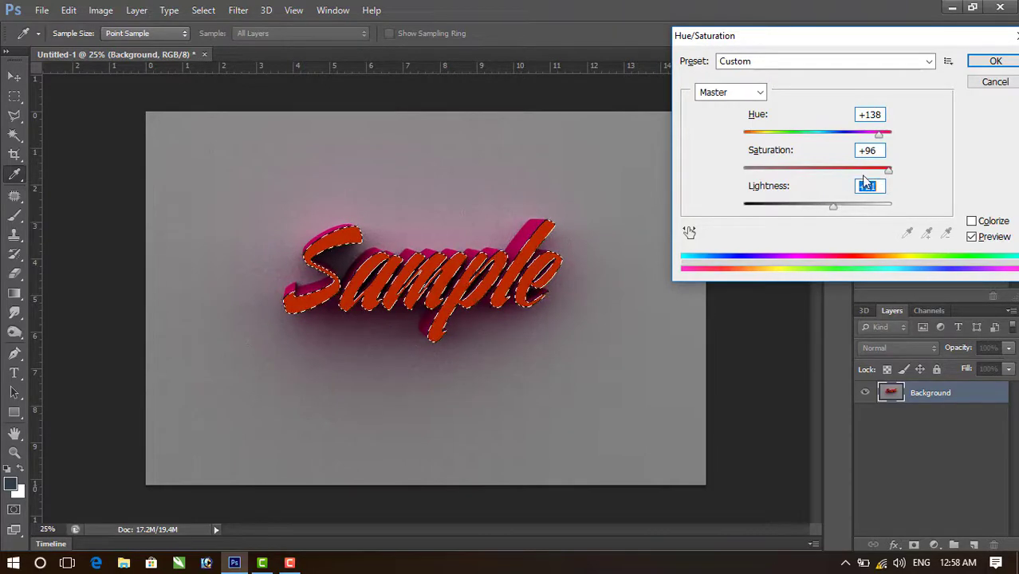
pyautogui.moveTo(880, 140); pyautogui.dragTo(866, 140)
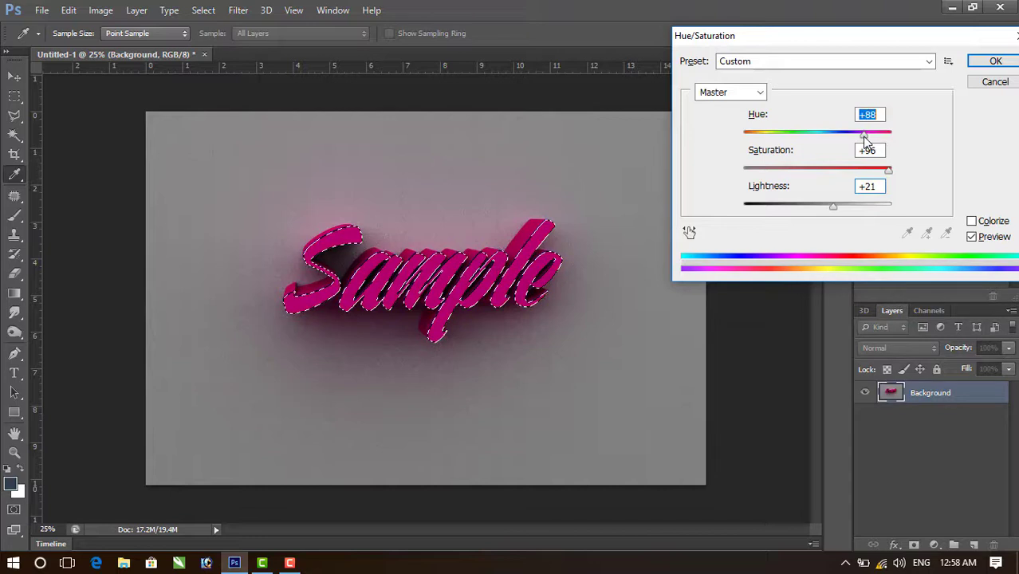
pyautogui.moveTo(889, 174)
pyautogui.mouseDown()
pyautogui.moveTo(848, 182)
pyautogui.moveTo(899, 177)
pyautogui.mouseUp()
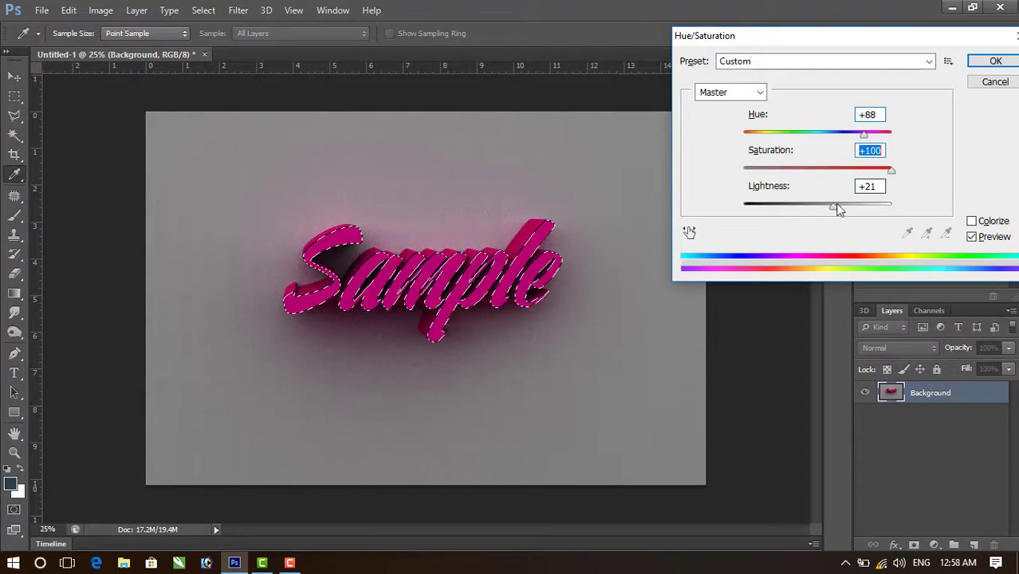
pyautogui.moveTo(835, 212); pyautogui.dragTo(843, 215)
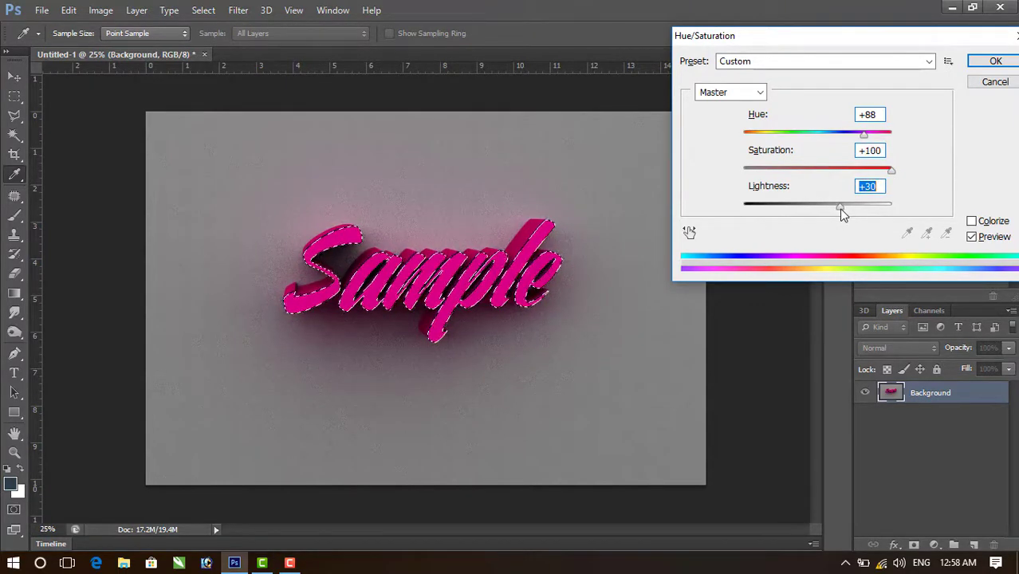
pyautogui.click(994, 61)
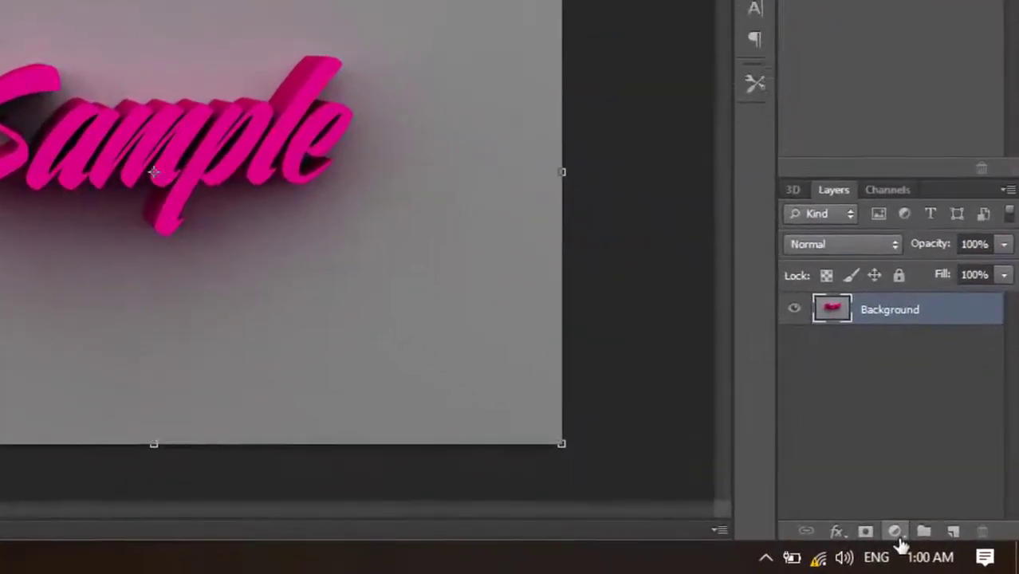
# Add a Color Balance adjustment layer with midtones set to Cyan-Red +90, Magenta-Green -57 and Yellow-Blue -24
pyautogui.click(929, 544)
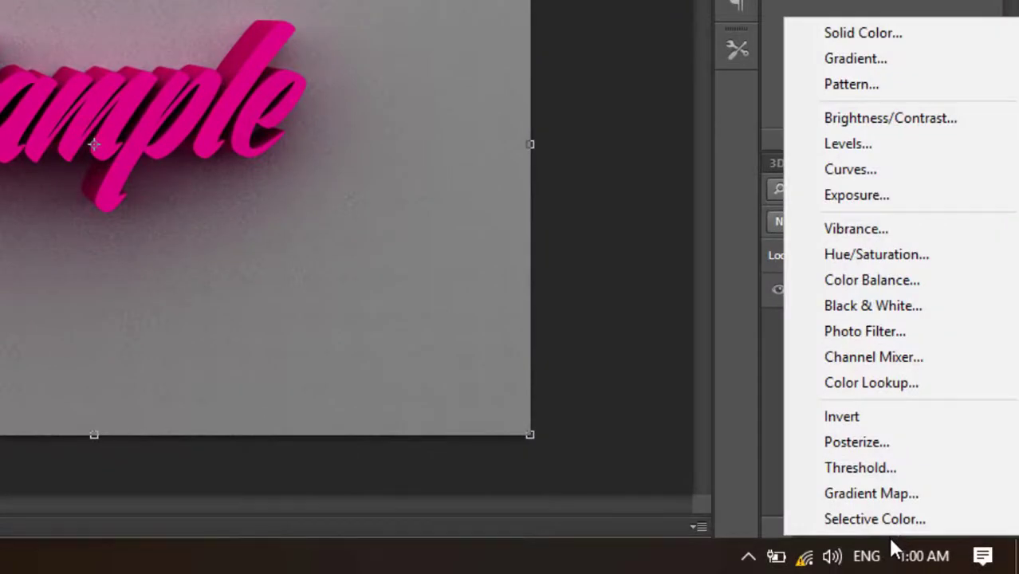
pyautogui.click(860, 281)
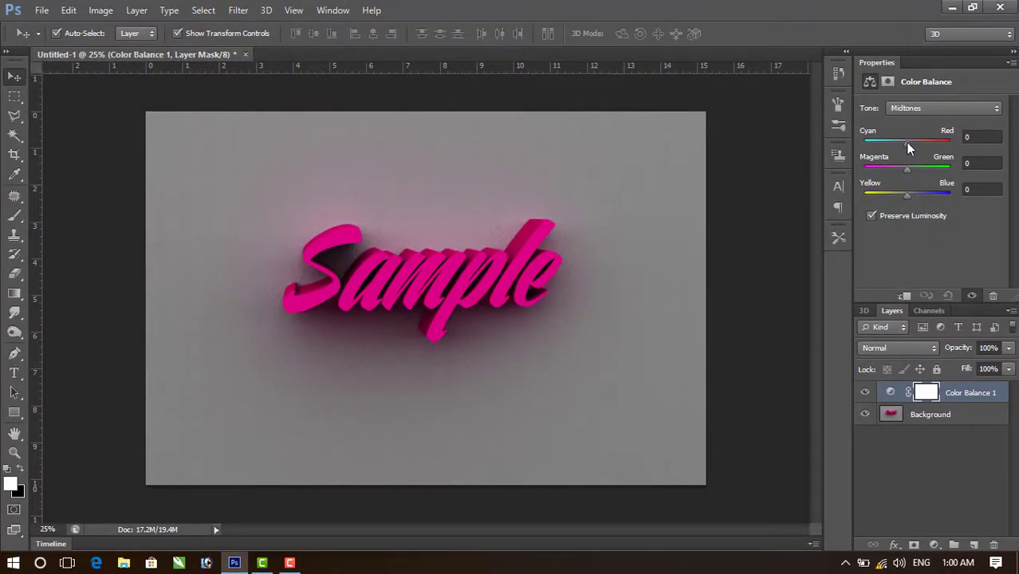
pyautogui.moveTo(906, 142)
pyautogui.mouseDown()
pyautogui.moveTo(932, 143)
pyautogui.moveTo(916, 152)
pyautogui.mouseUp()
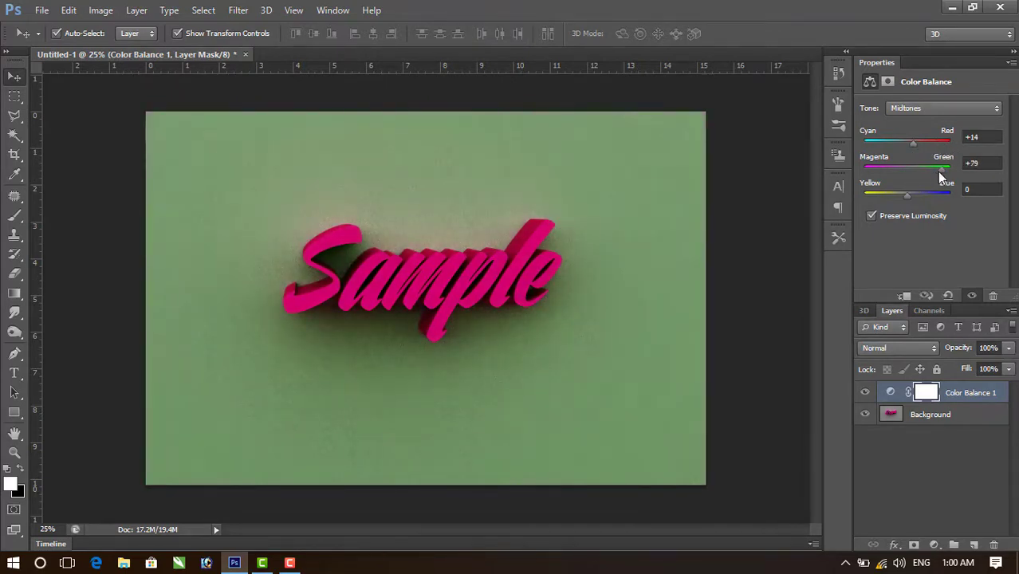
pyautogui.moveTo(909, 198); pyautogui.dragTo(908, 172)
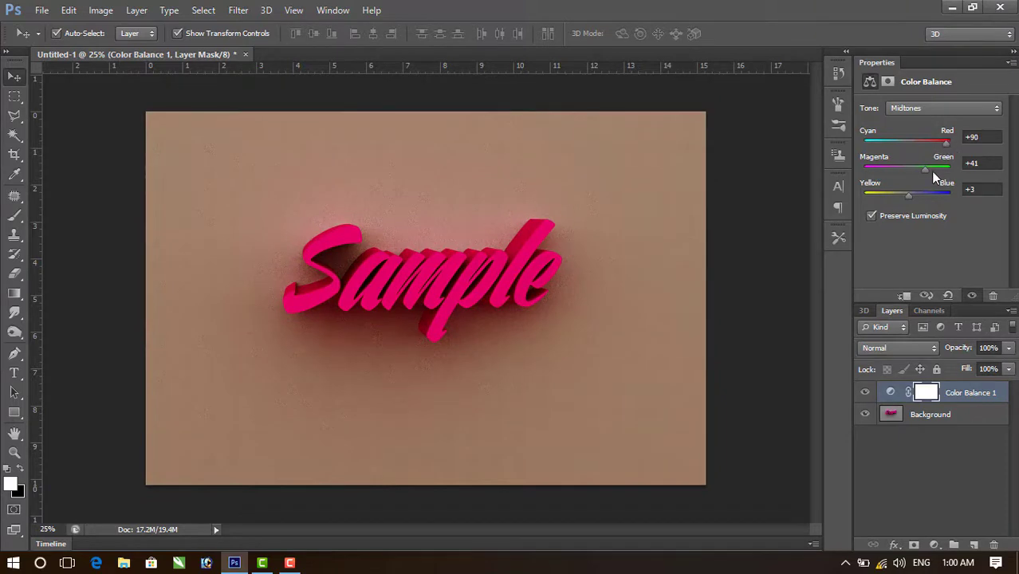
pyautogui.moveTo(915, 173); pyautogui.dragTo(884, 182)
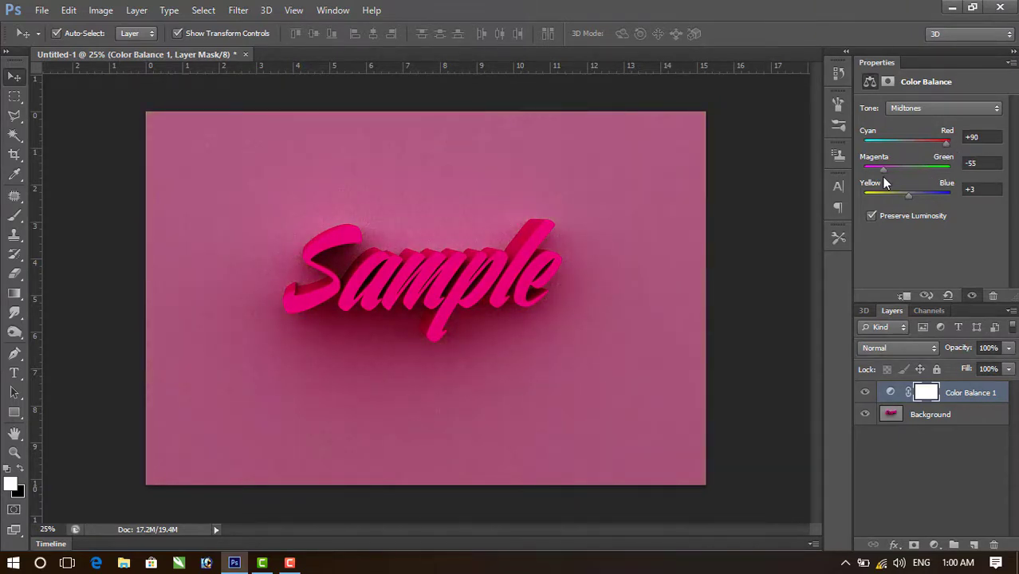
pyautogui.moveTo(903, 199); pyautogui.dragTo(896, 198)
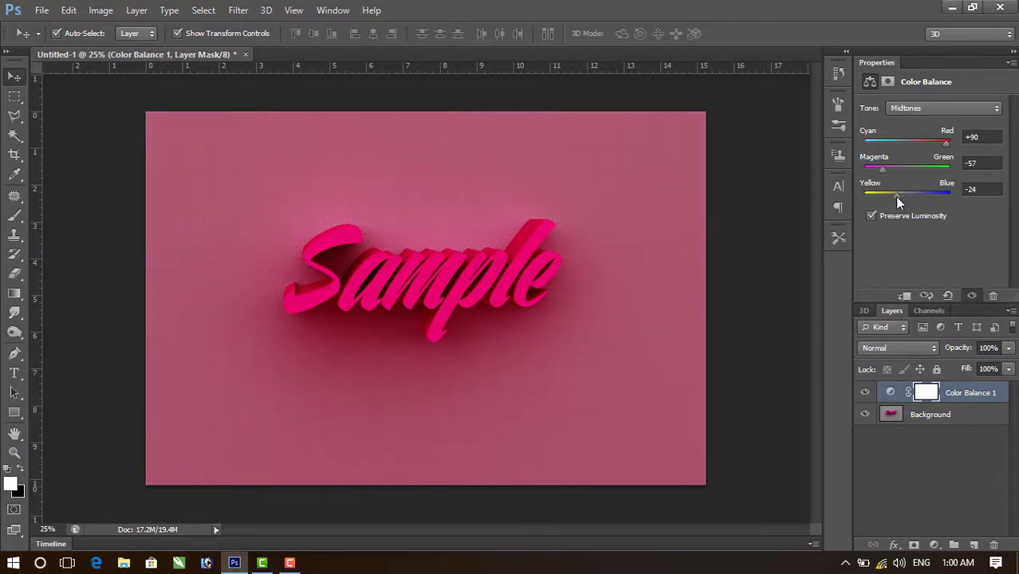